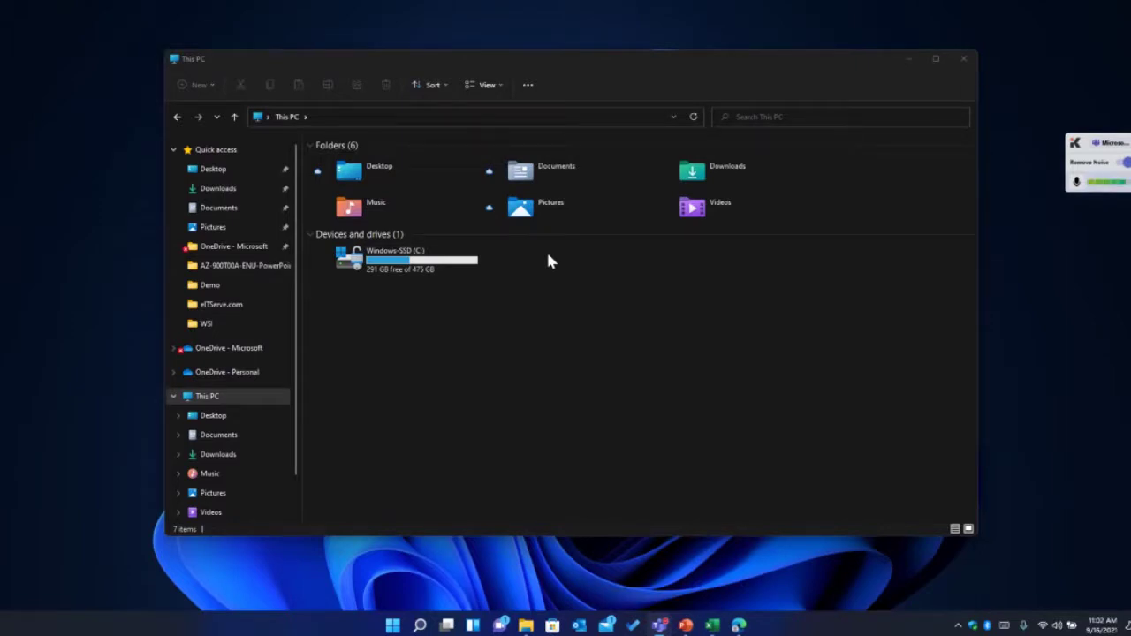
Step: Reposition the File Explorer window, collapse Quick access in the folder tree, and open the Desktop folder
drag(521, 64, 545, 63)
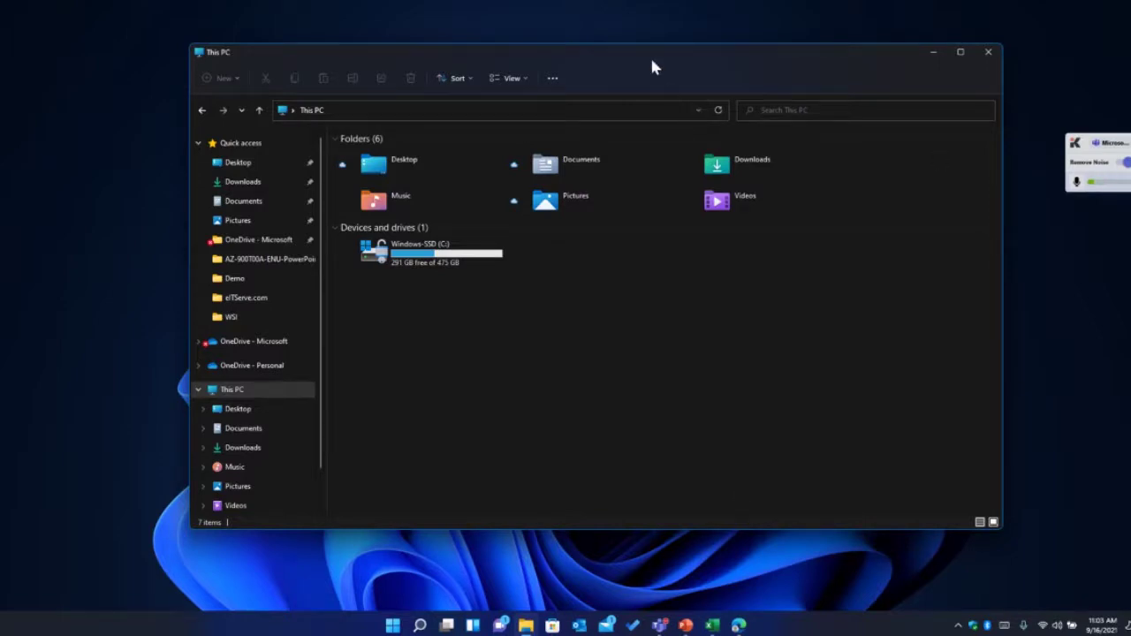
mouse_move(612, 53)
mouse_down()
mouse_move(647, 85)
mouse_move(629, 54)
mouse_up()
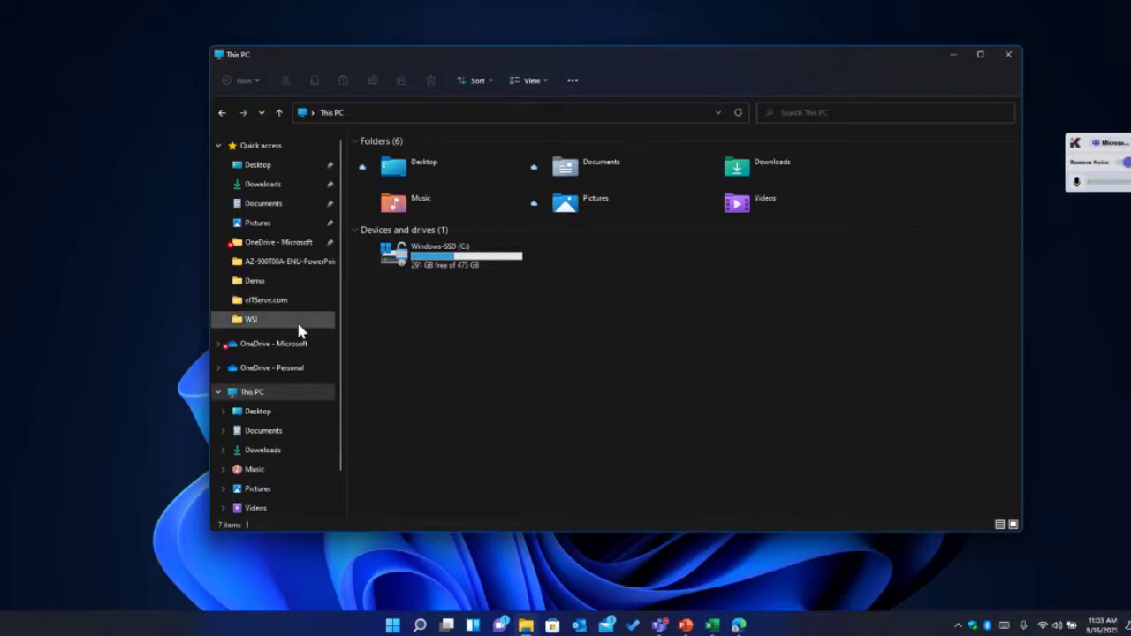
scroll(278, 261, down, 1)
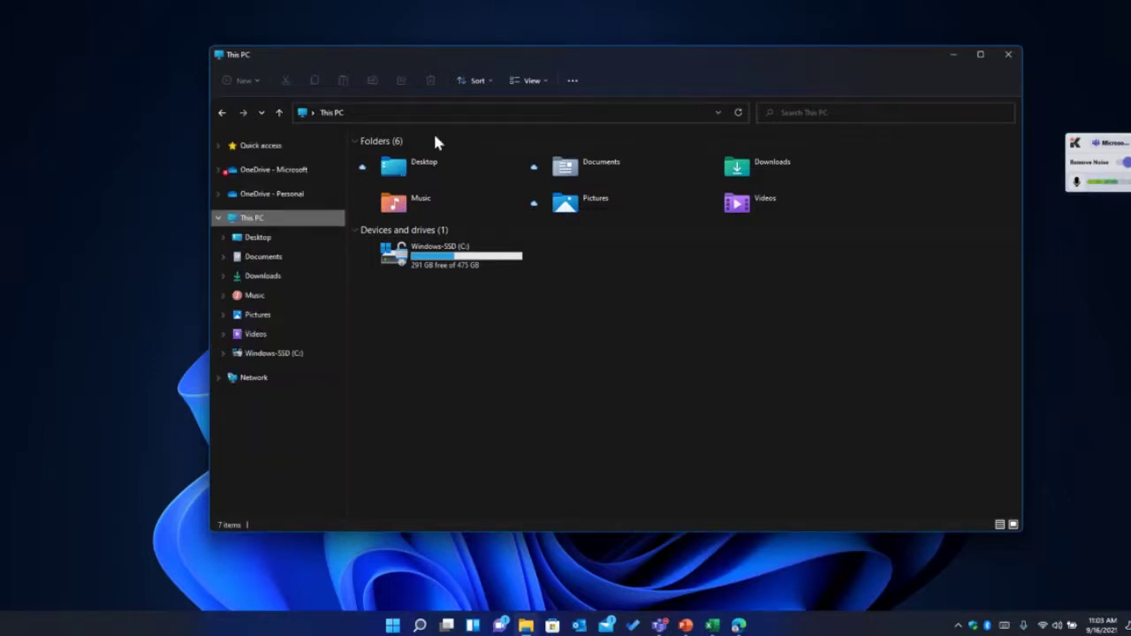
click(424, 164)
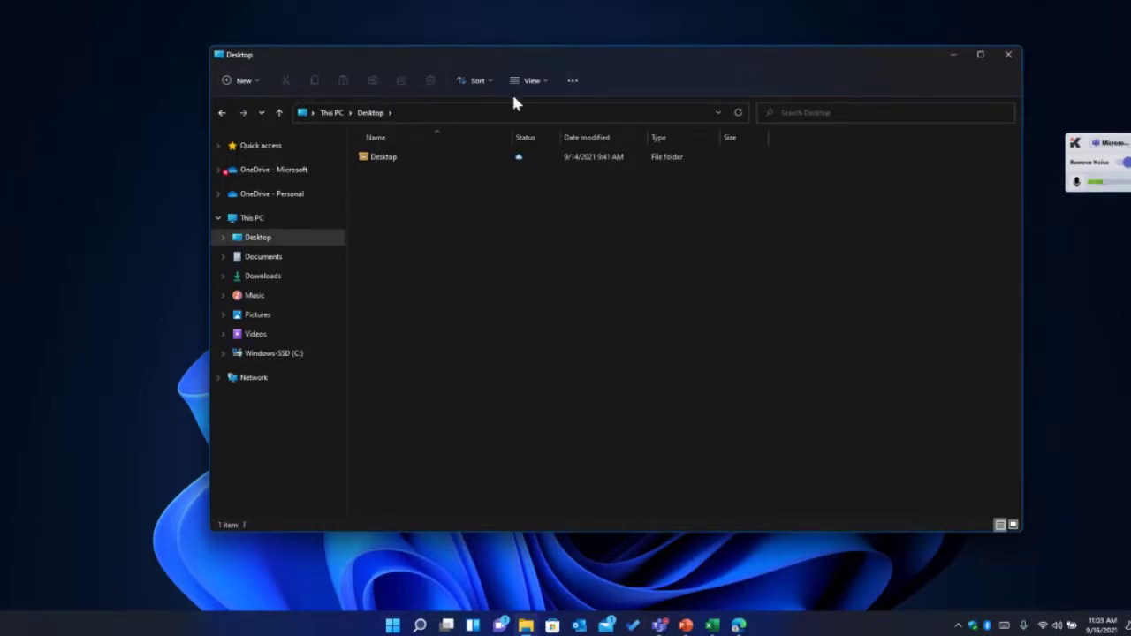
Step: Review the kinds of new items that can be created in the Desktop folder, and minimize File Explorer
click(245, 81)
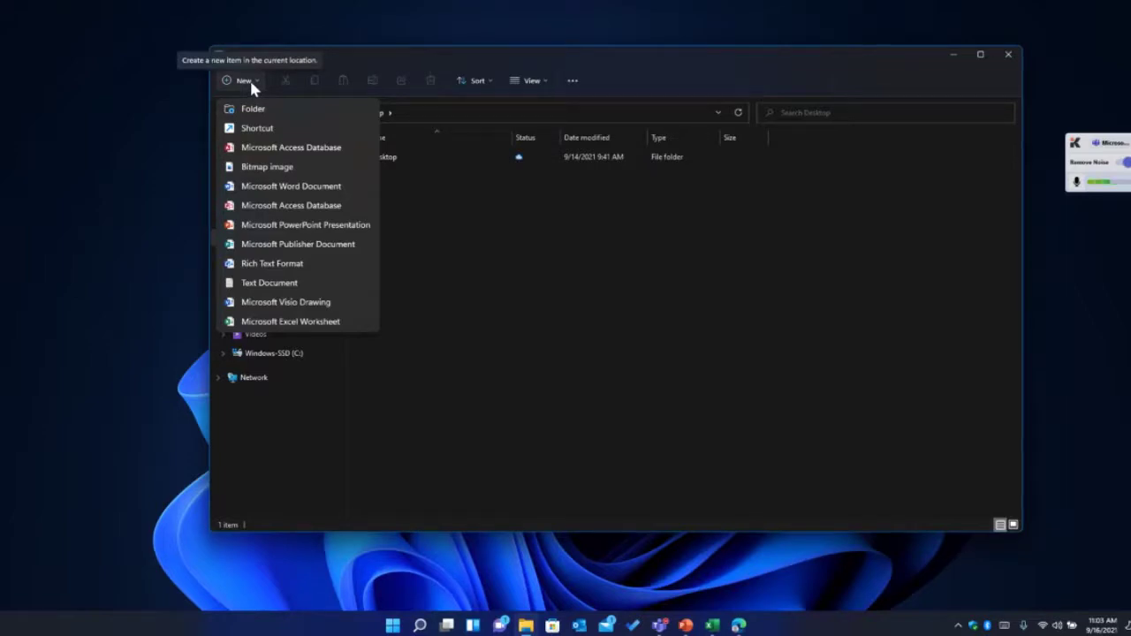
click(631, 257)
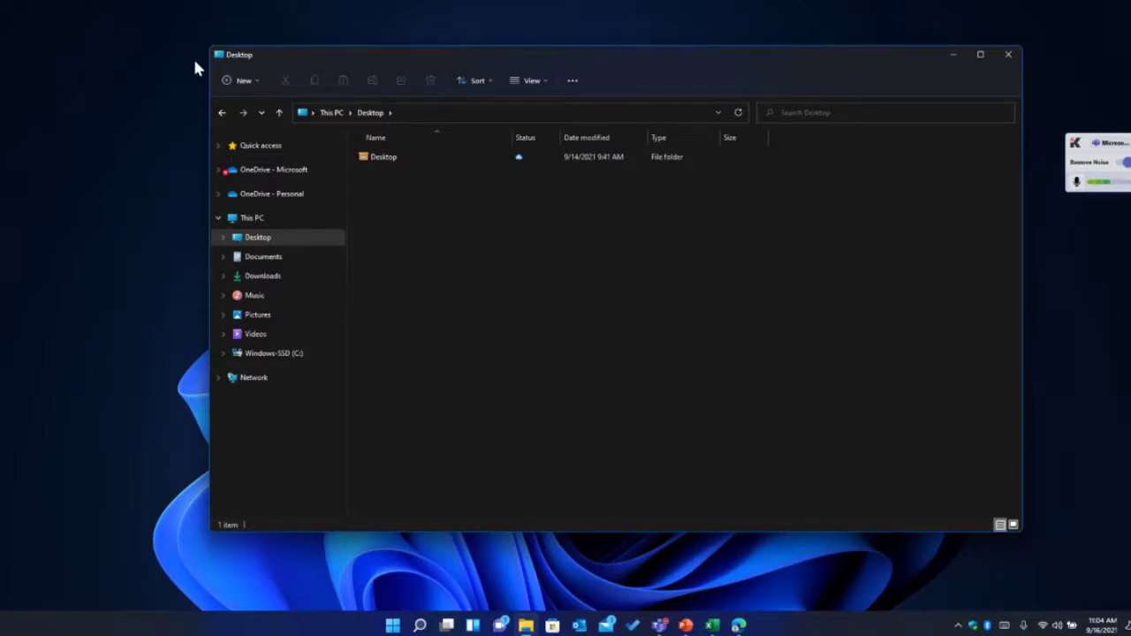
drag(860, 56, 776, 54)
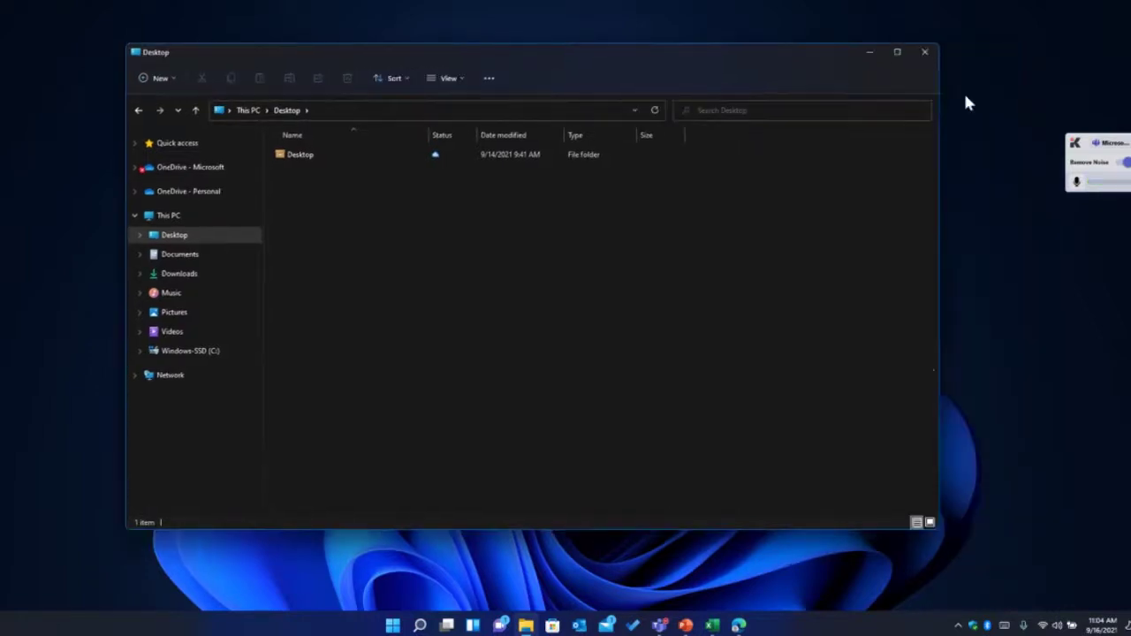
click(868, 57)
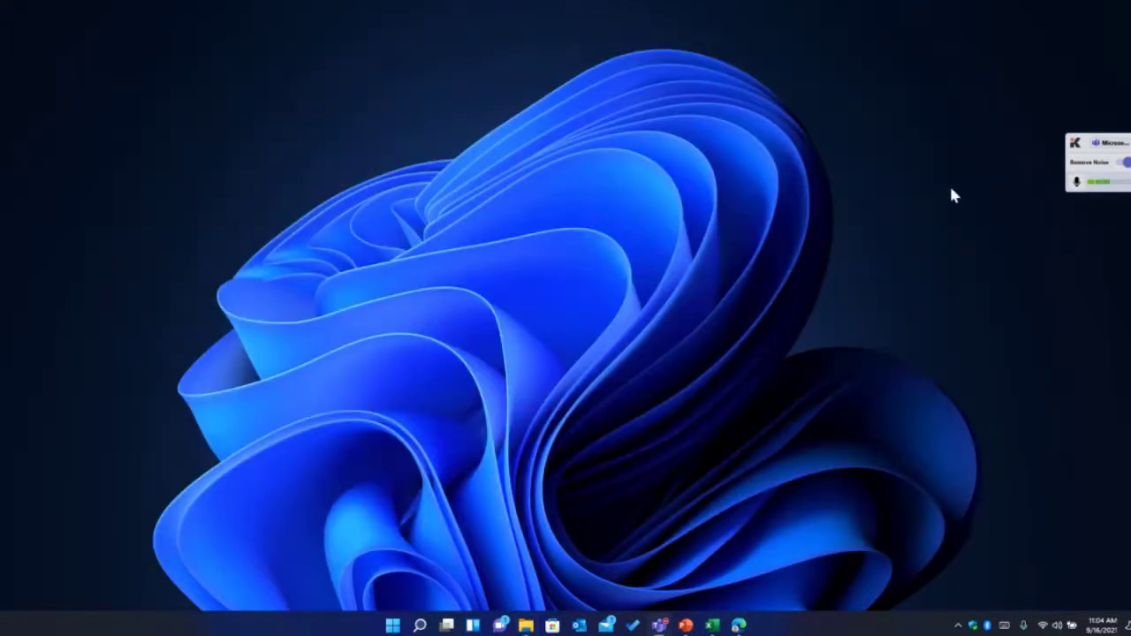
Step: Open the desktop's Personalization settings, look through the themes and categories down to Device usage, and minimize the window
right_click(644, 128)
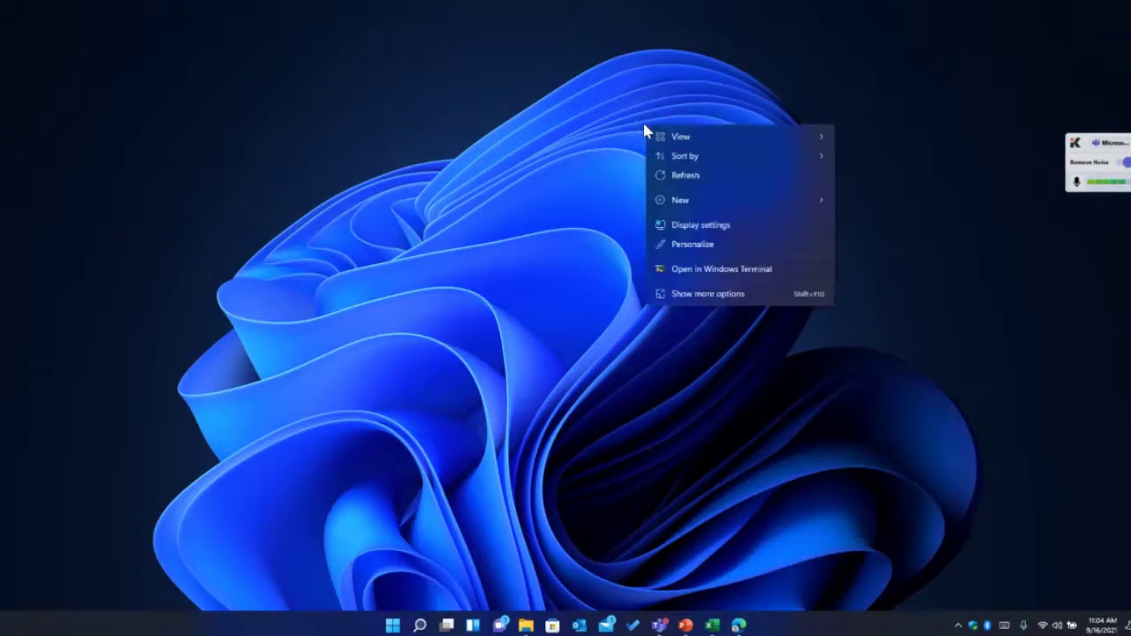
click(716, 235)
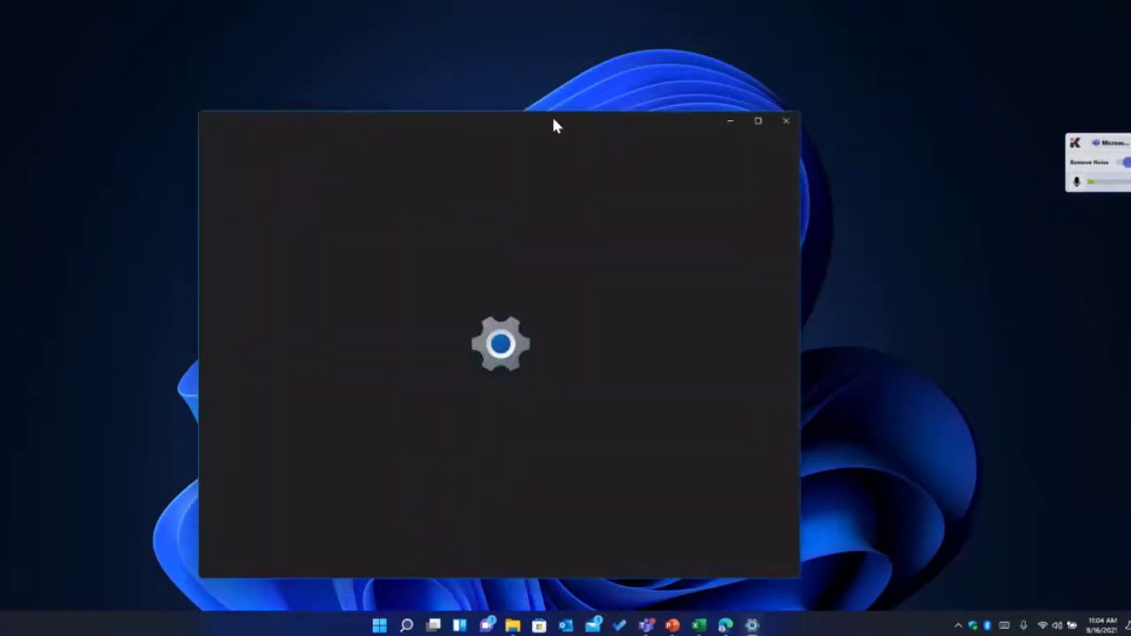
drag(553, 124, 562, 80)
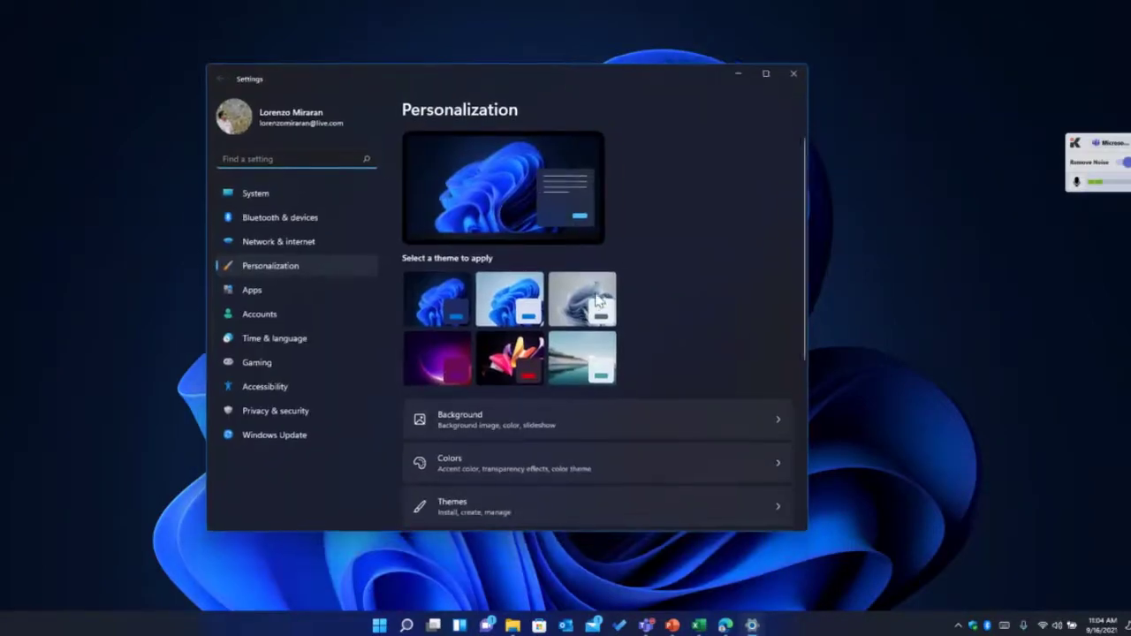
scroll(597, 299, down, 2)
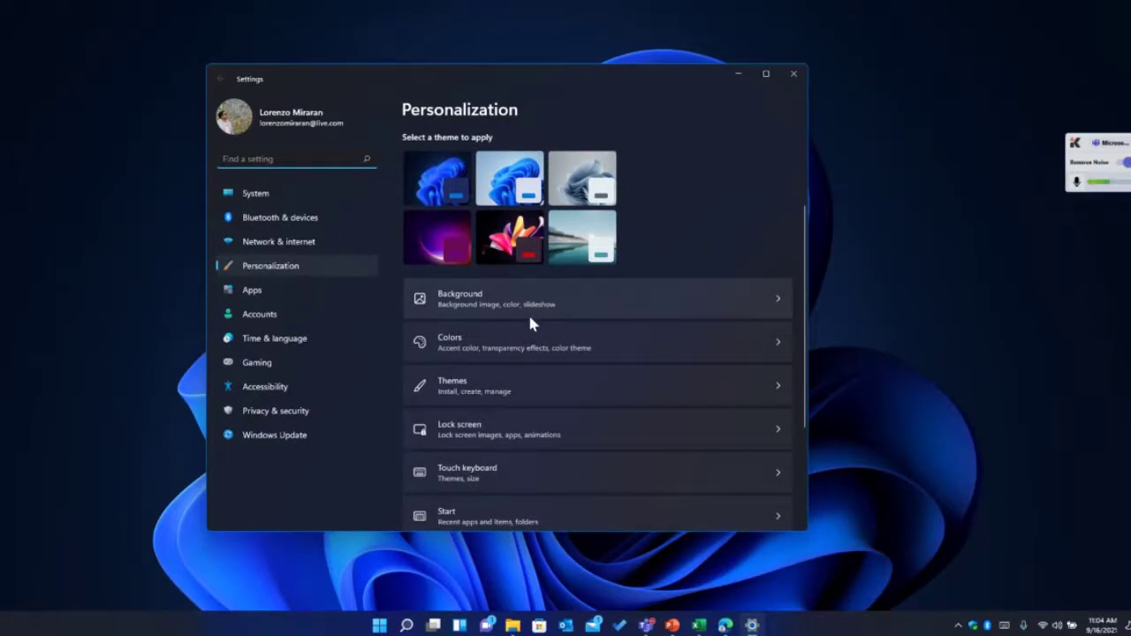
scroll(579, 308, down, 3)
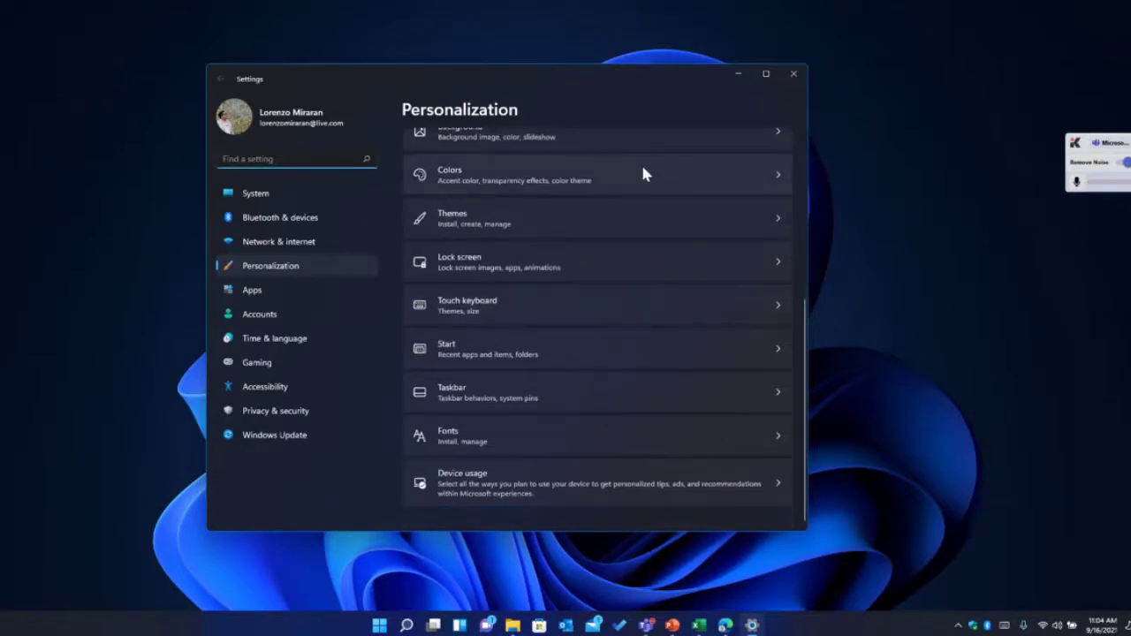
click(740, 78)
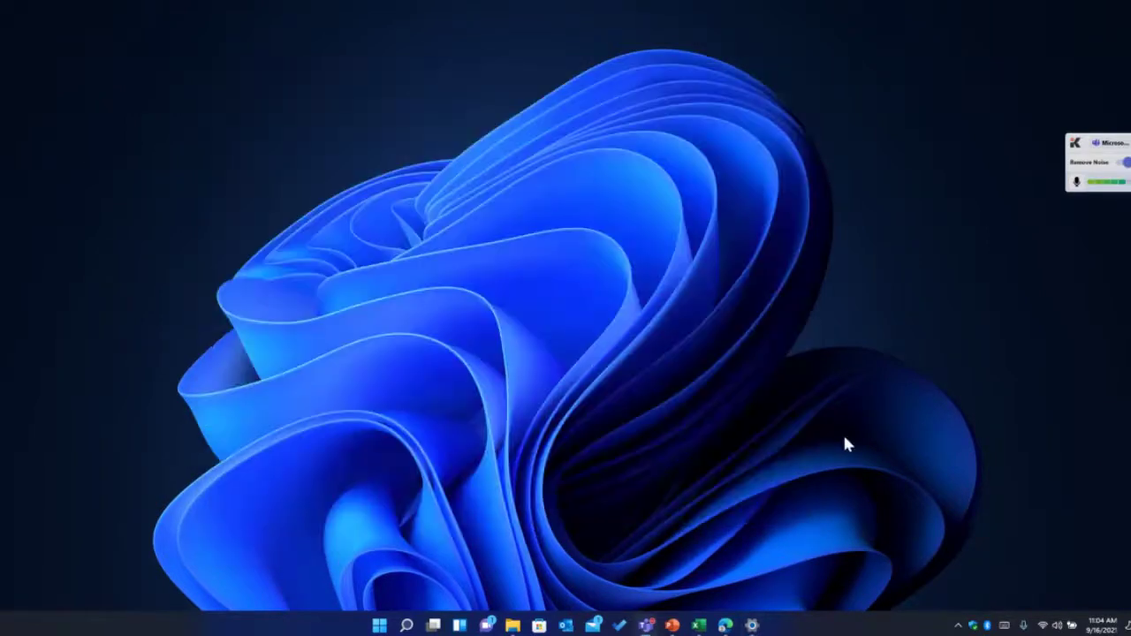
Step: View the notifications and the calendar, and dismiss them
click(1124, 629)
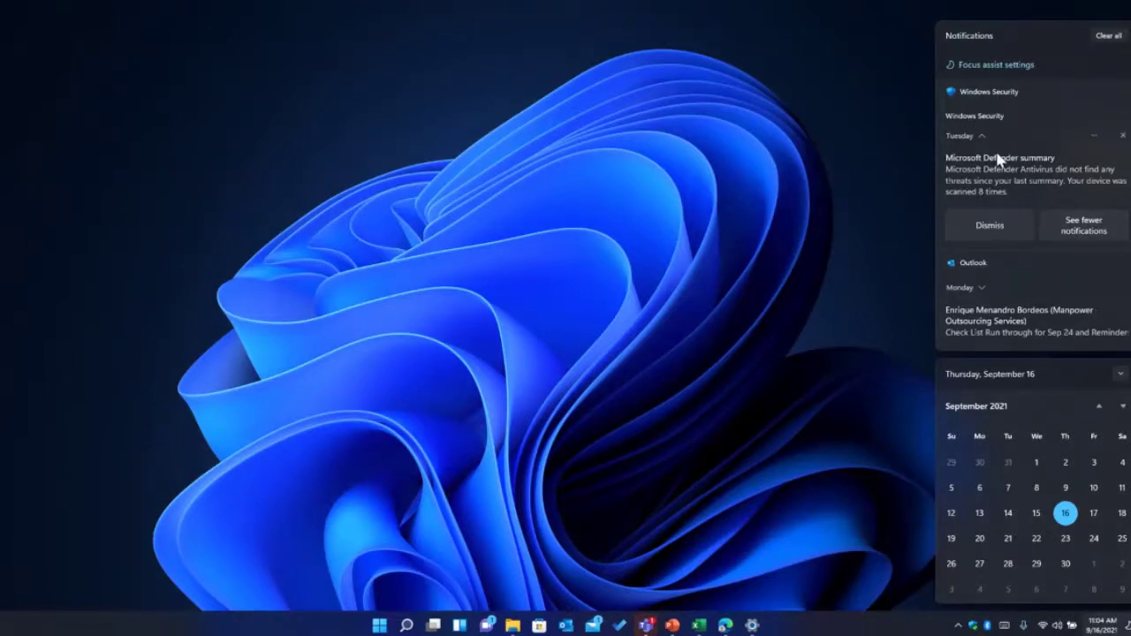
click(762, 329)
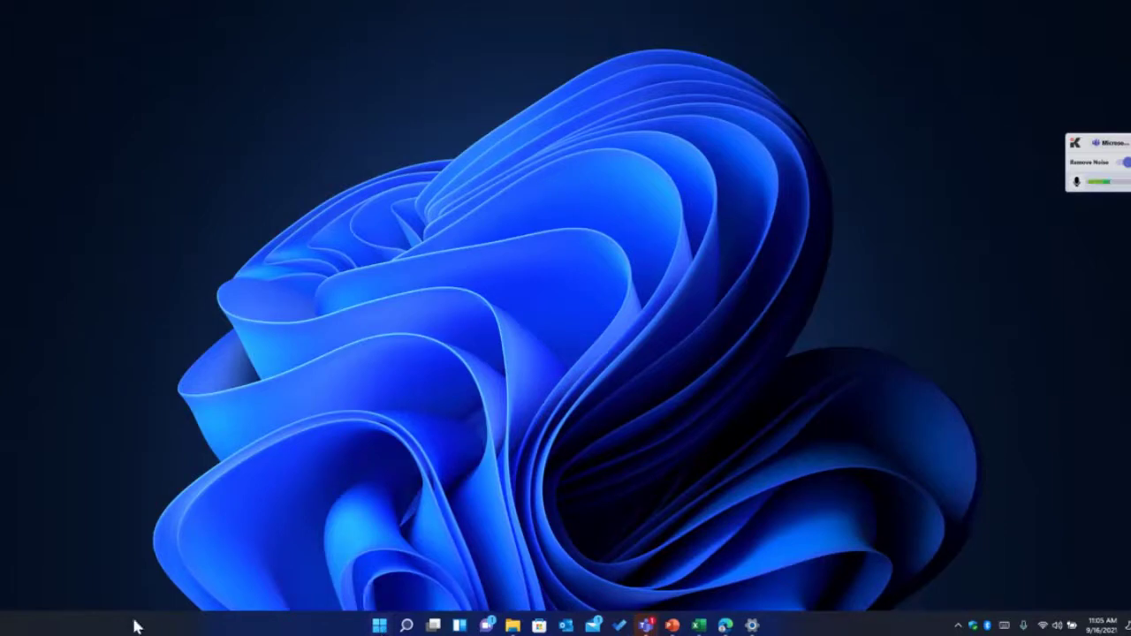
Step: Open the Taskbar settings and set the taskbar alignment to Left
right_click(878, 629)
click(907, 600)
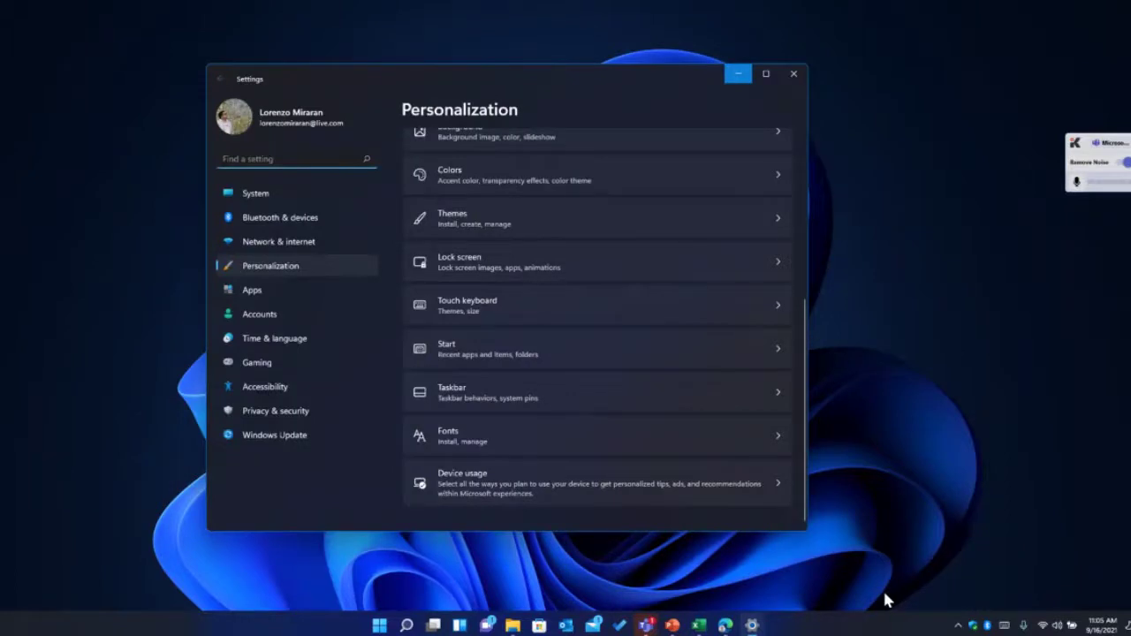
click(636, 442)
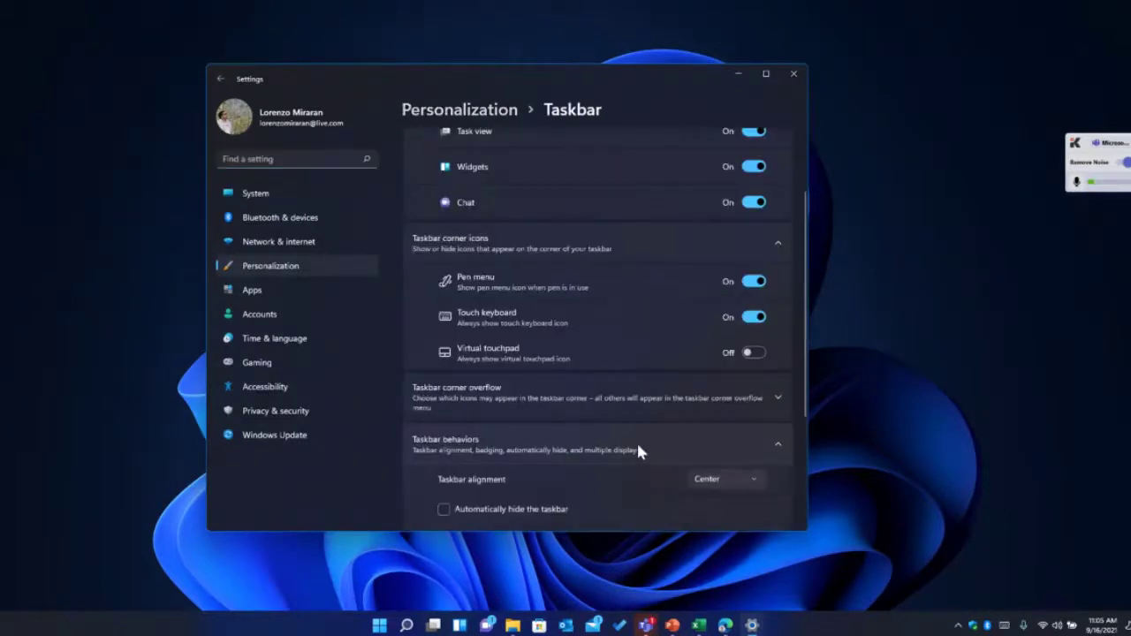
click(753, 481)
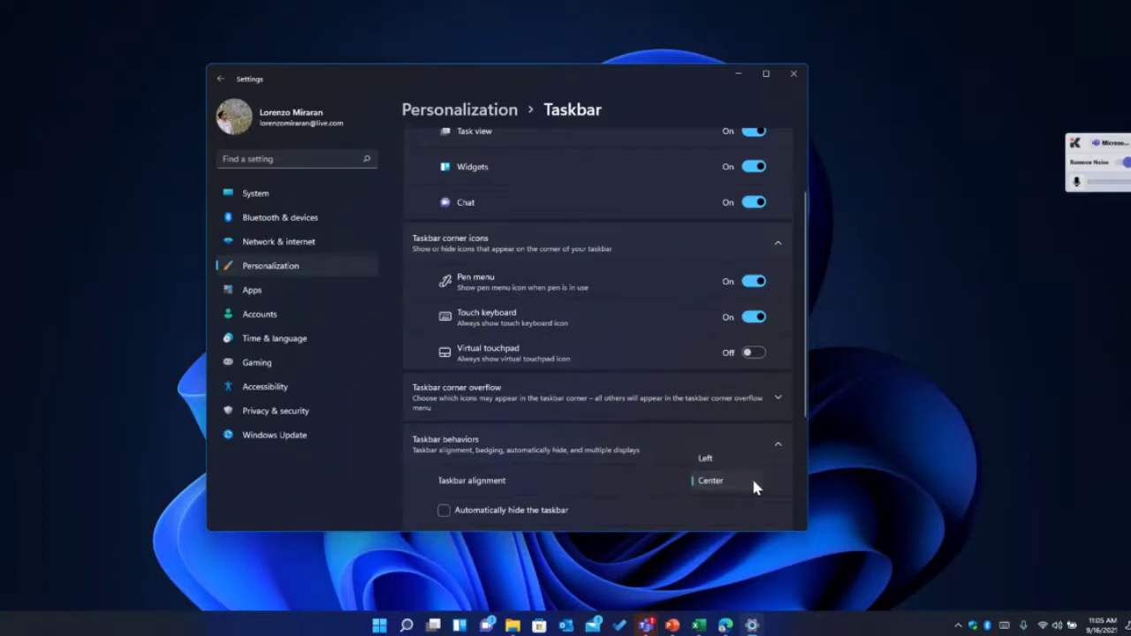
click(725, 459)
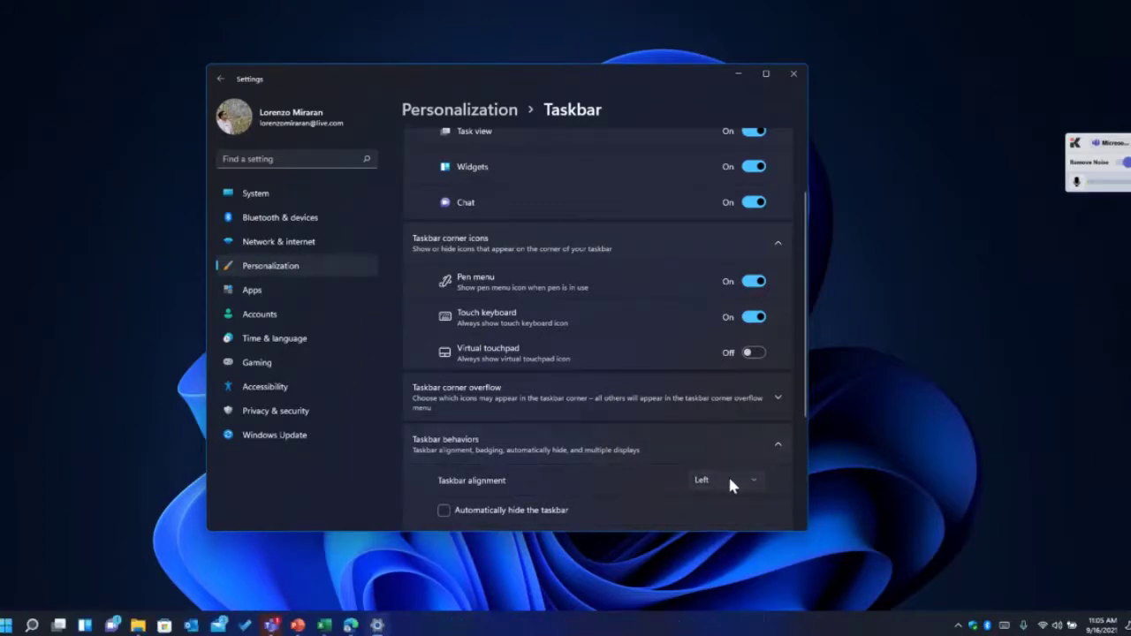
Step: Restore the taskbar alignment to Center and close Settings
click(732, 495)
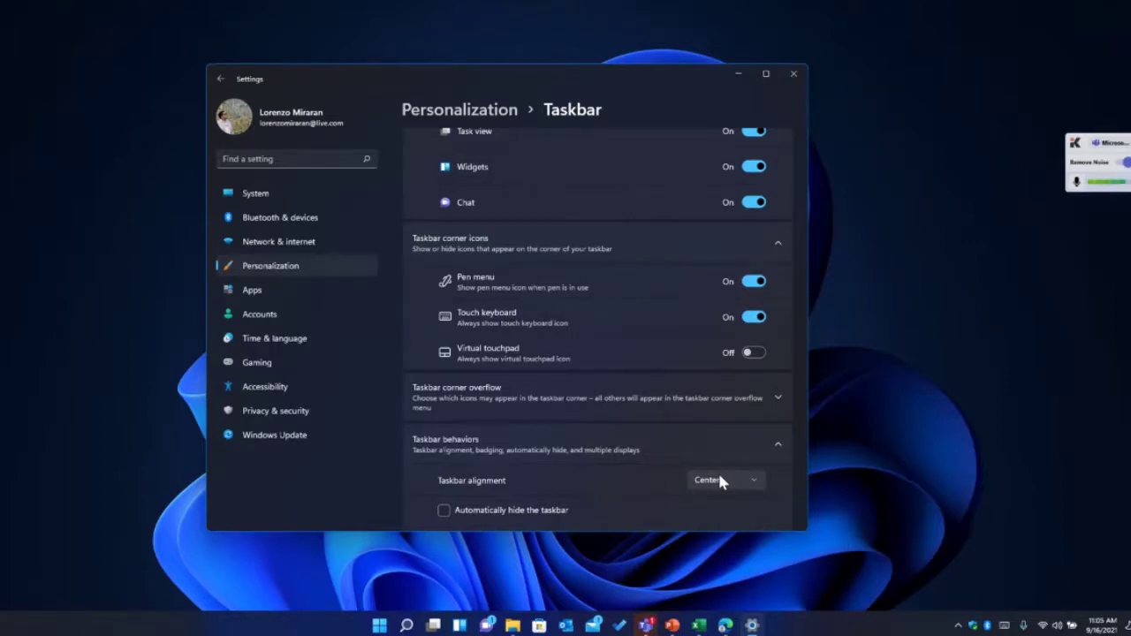
click(794, 76)
Step: Examine the Start menu's pinned apps and the alphabetical list of all apps, and close the menu
click(394, 618)
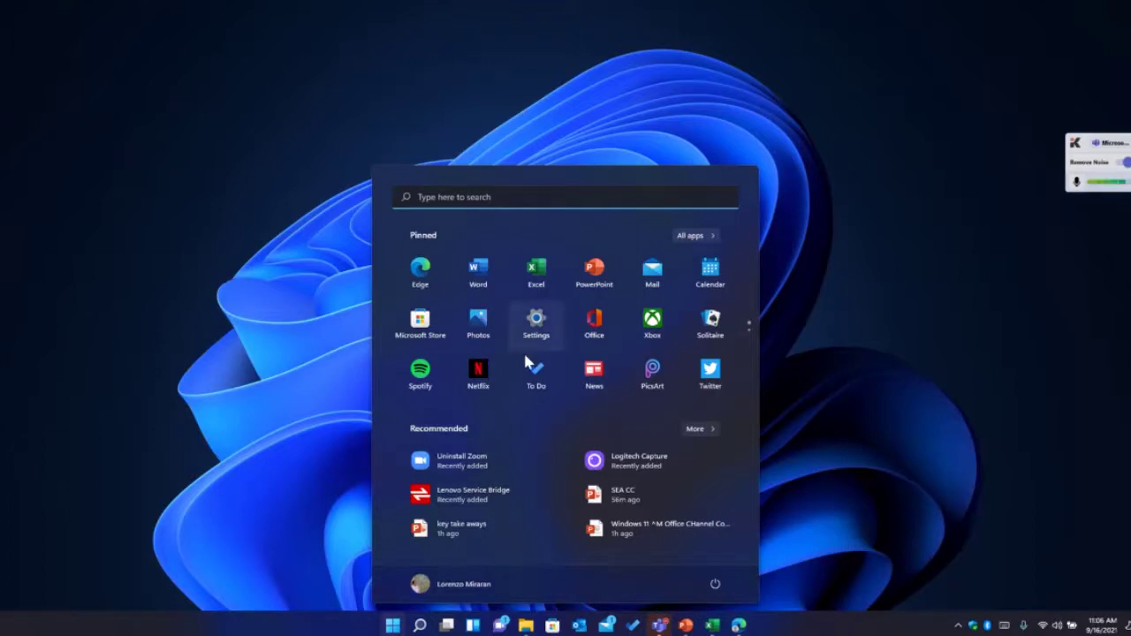
click(709, 233)
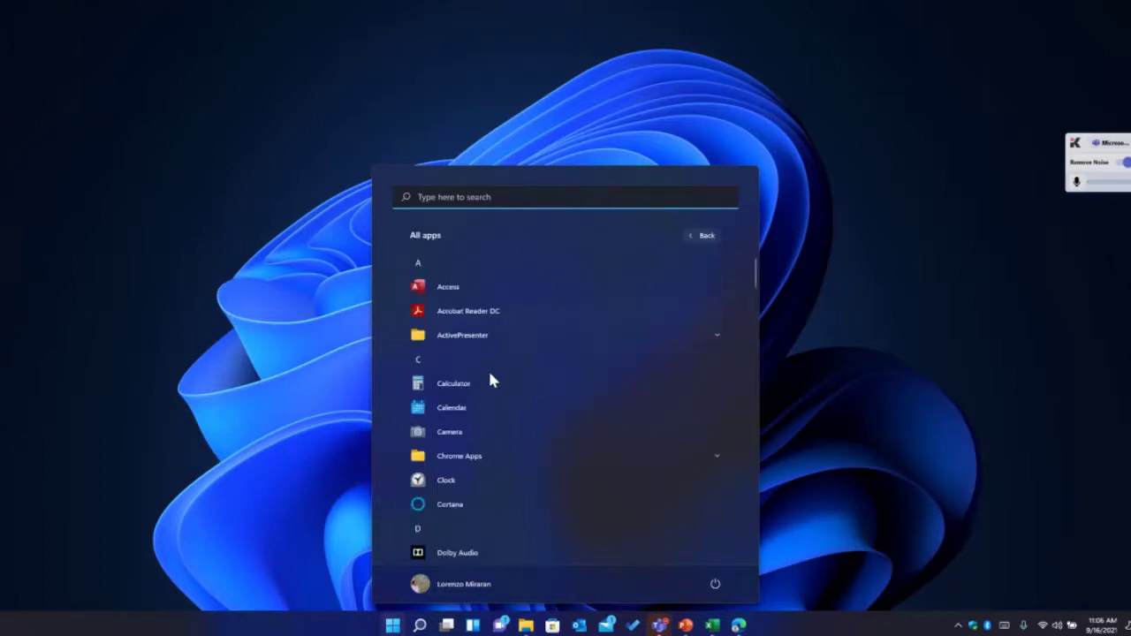
scroll(532, 430, down, 10)
scroll(536, 429, up, 5)
scroll(534, 422, up, 5)
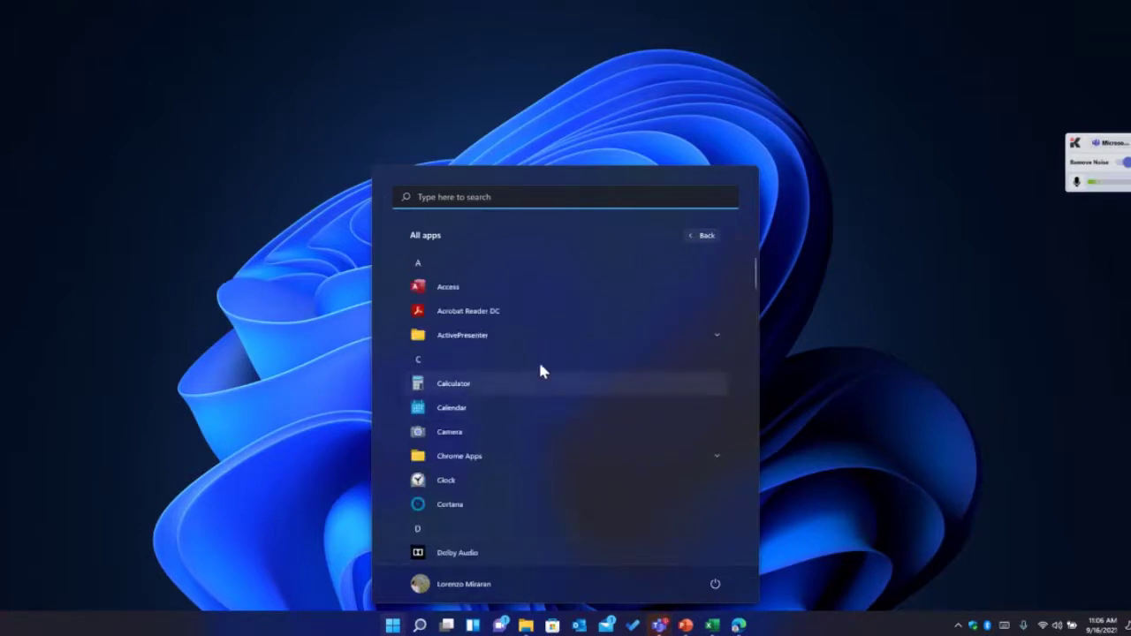
scroll(540, 367, down, 3)
scroll(539, 349, up, 3)
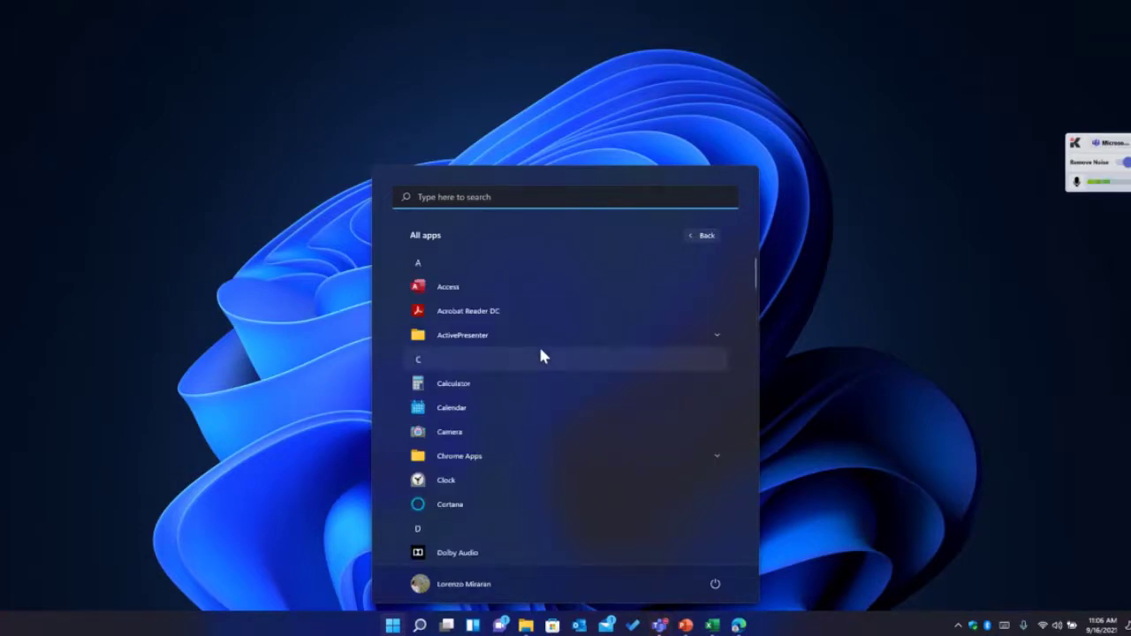
scroll(539, 349, down, 5)
click(890, 424)
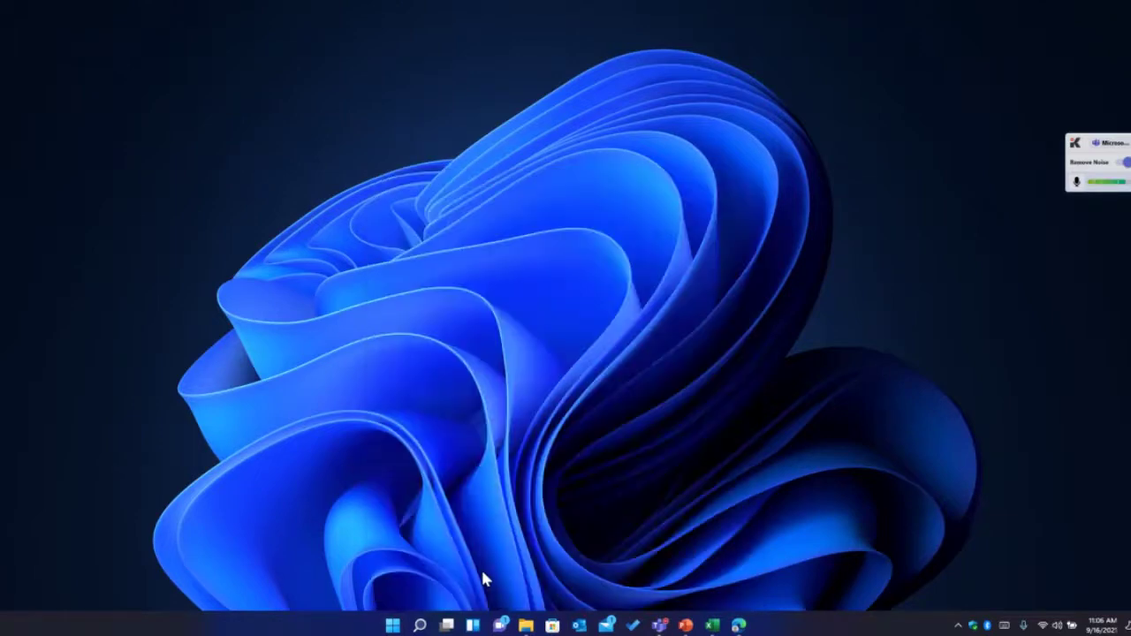
Step: Compare the Windows search and Start menu views, and search Windows for "Bit locker"
click(419, 626)
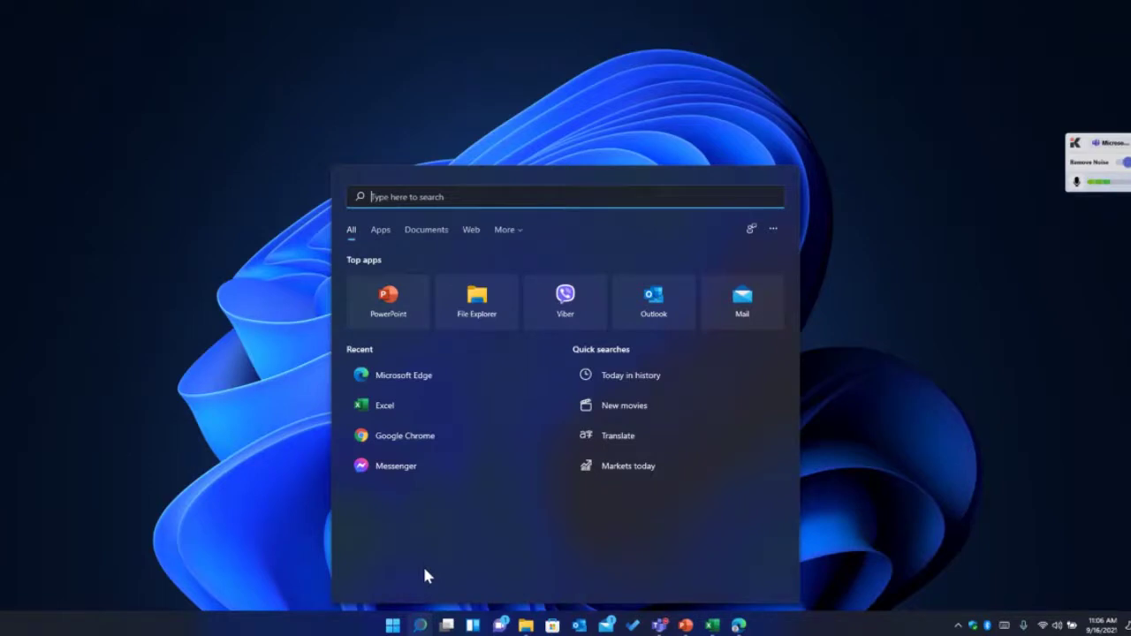
click(393, 626)
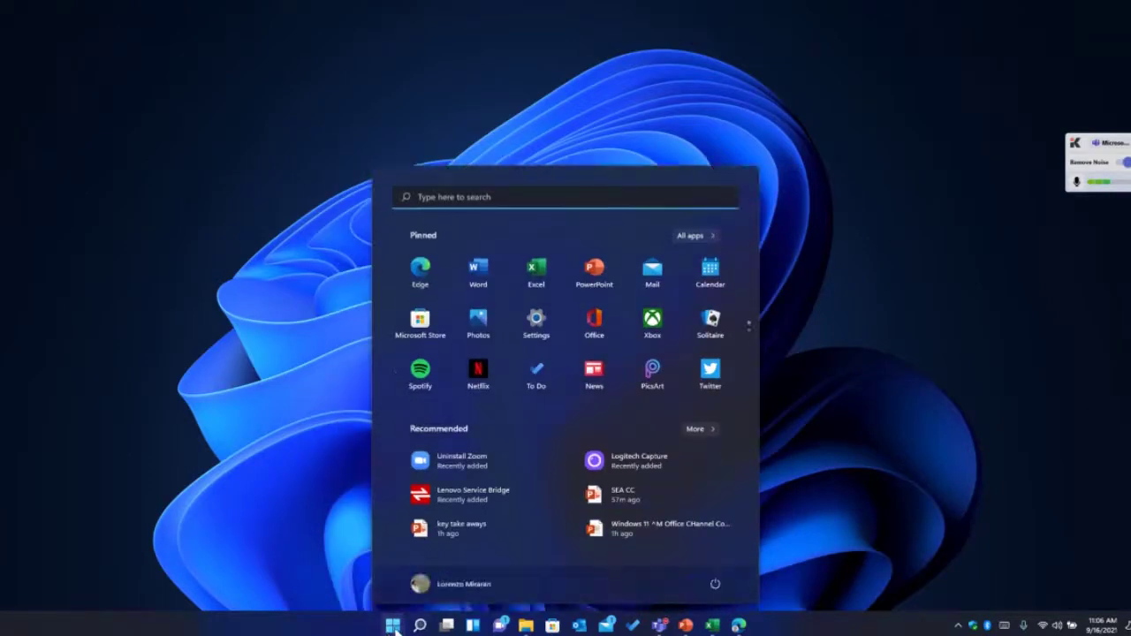
click(420, 626)
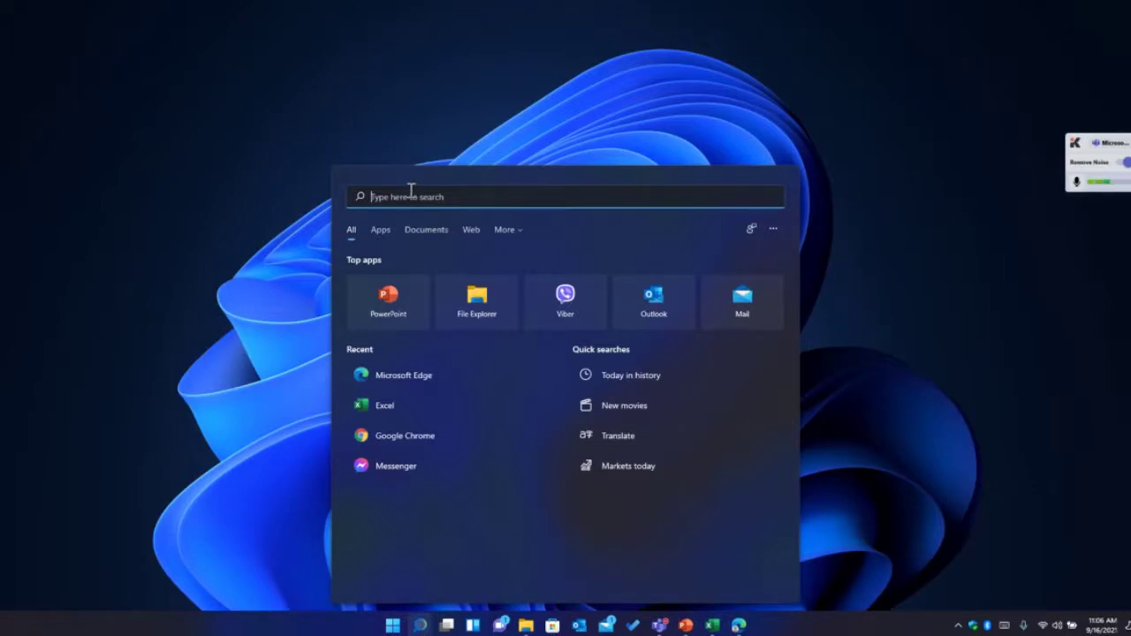
text(Bit lo)
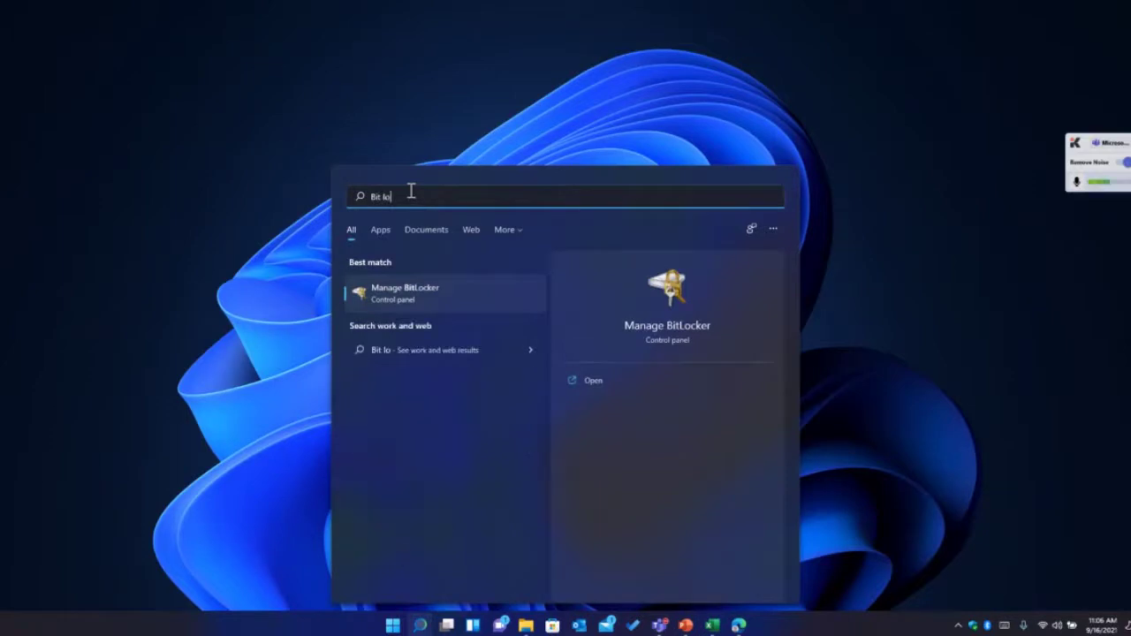
key(BackSpace)
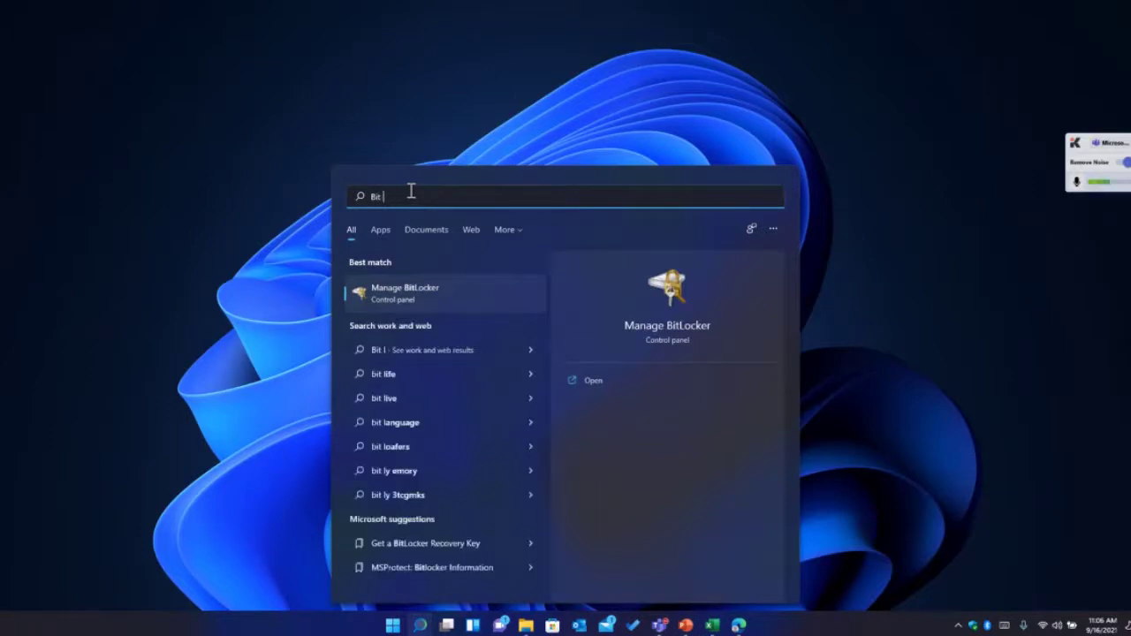
text(ocker)
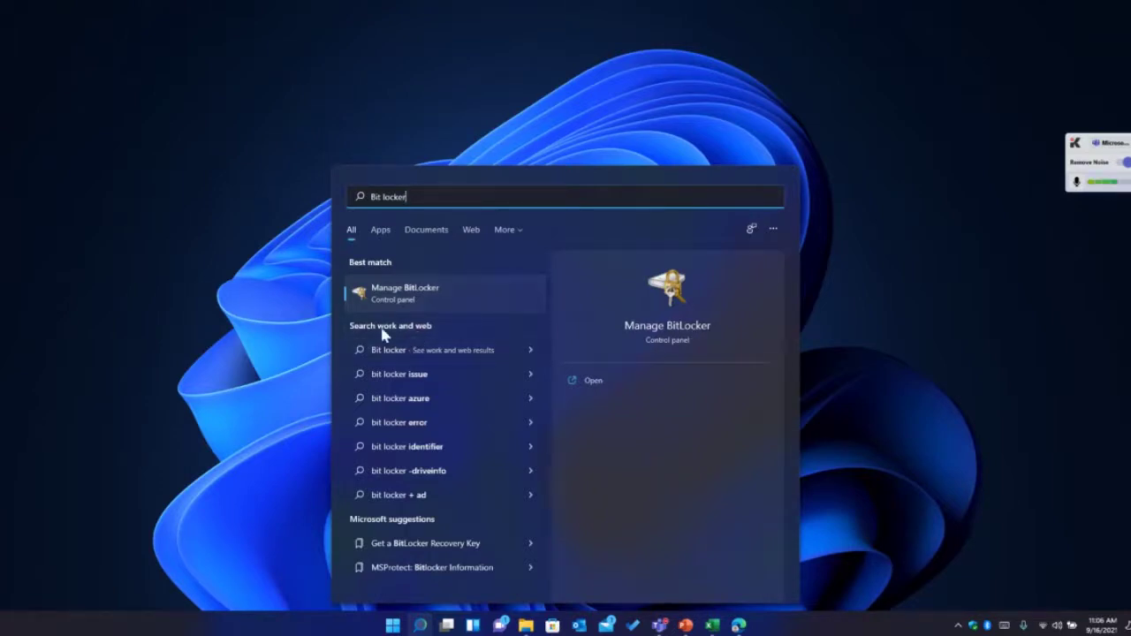
Step: Filter the "Bit locker" results by Apps, Documents and Web in turn, and open the best web match in the browser
click(384, 231)
click(429, 231)
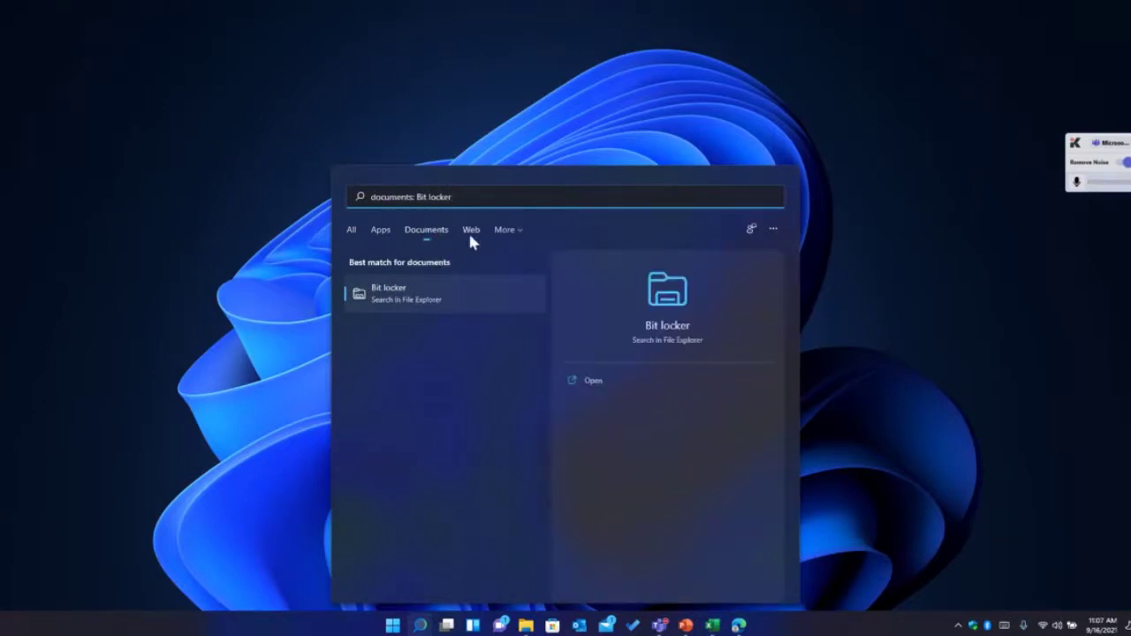
click(468, 231)
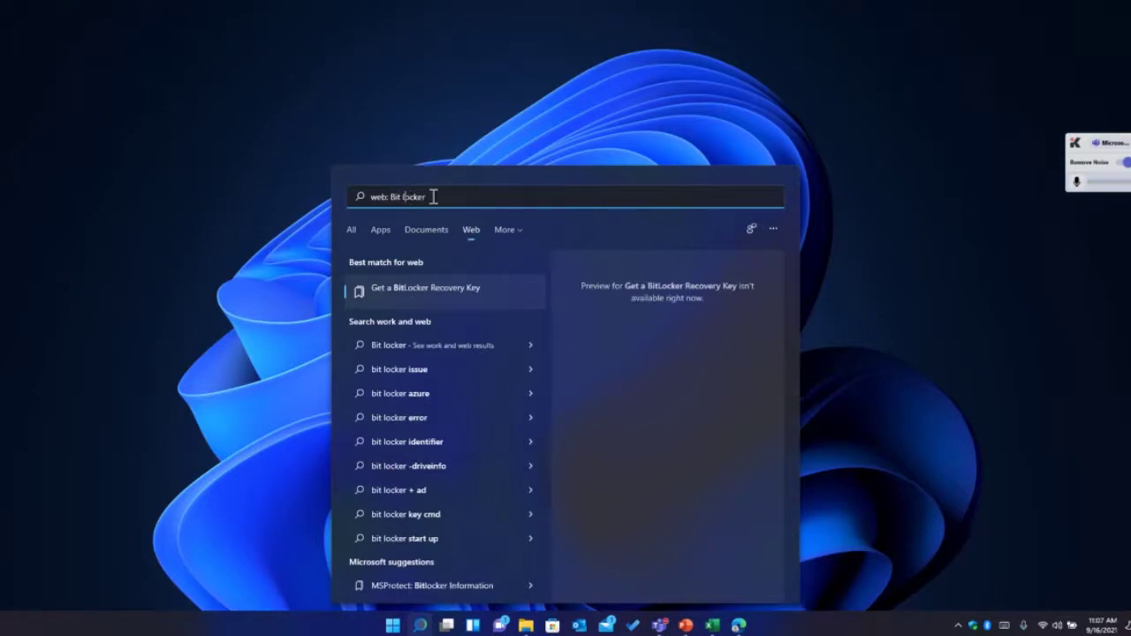
key(Escape)
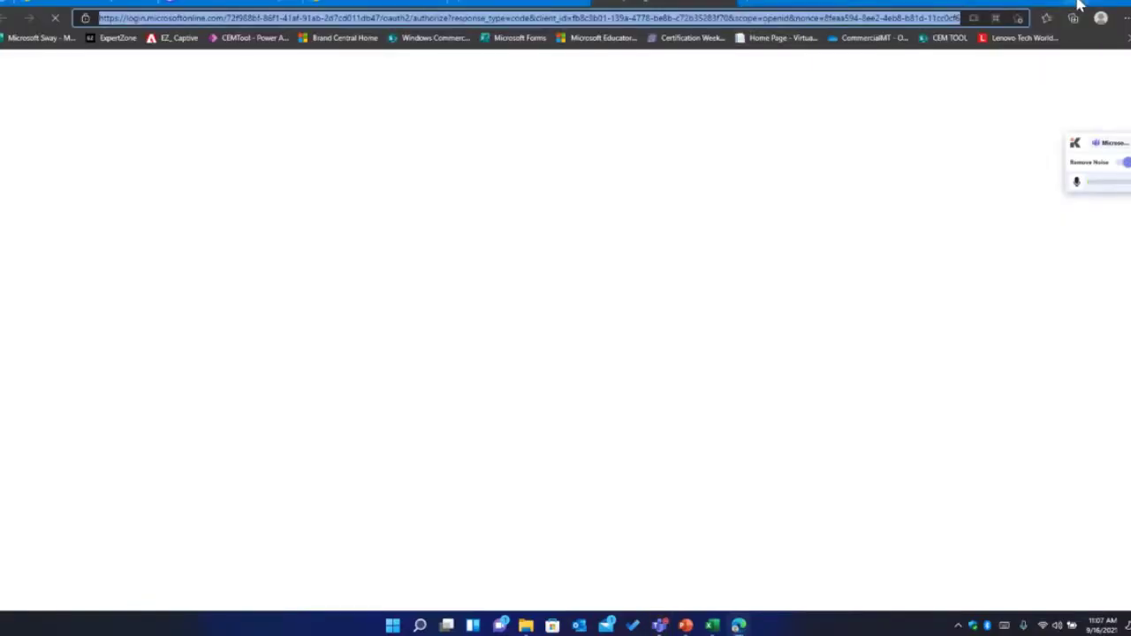
Step: Minimize the browser window, and briefly open and dismiss Windows search
click(1022, 4)
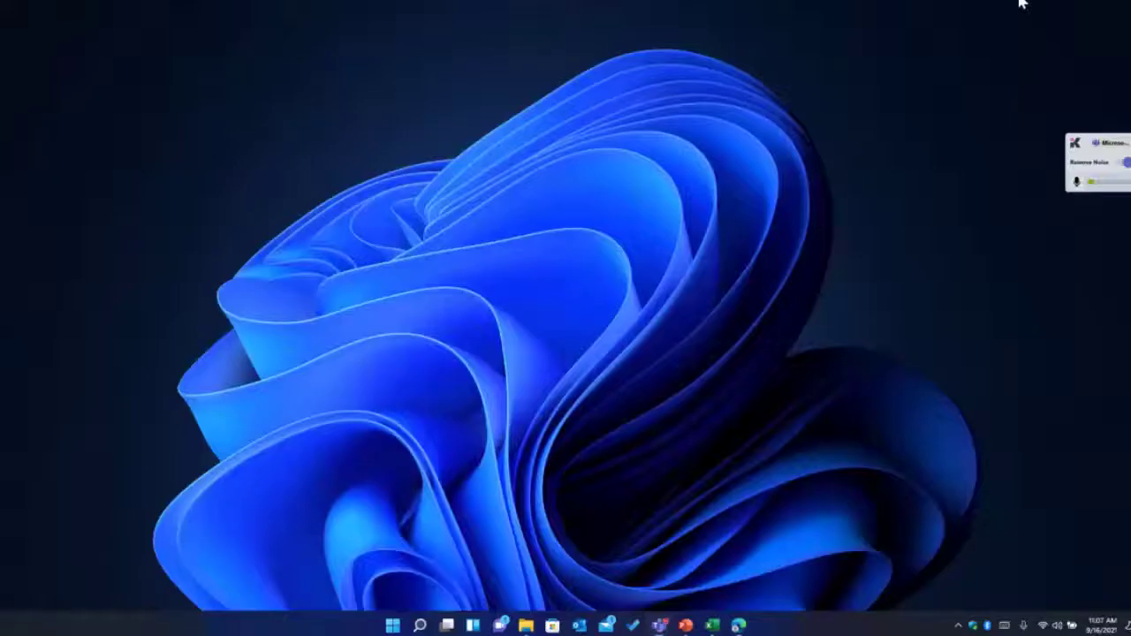
click(421, 626)
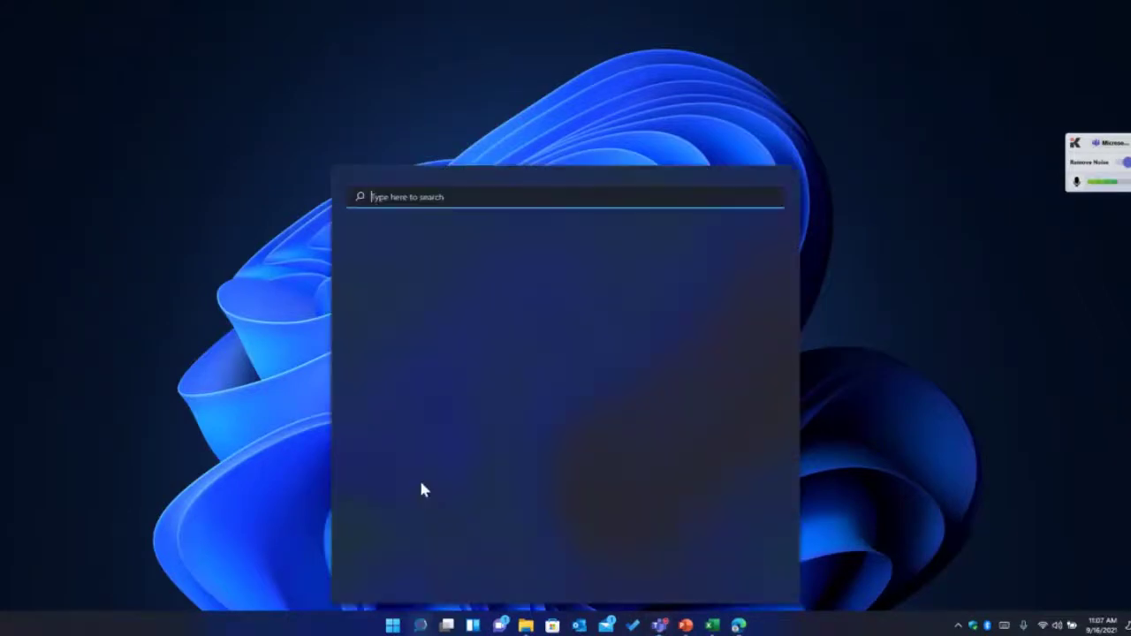
click(863, 360)
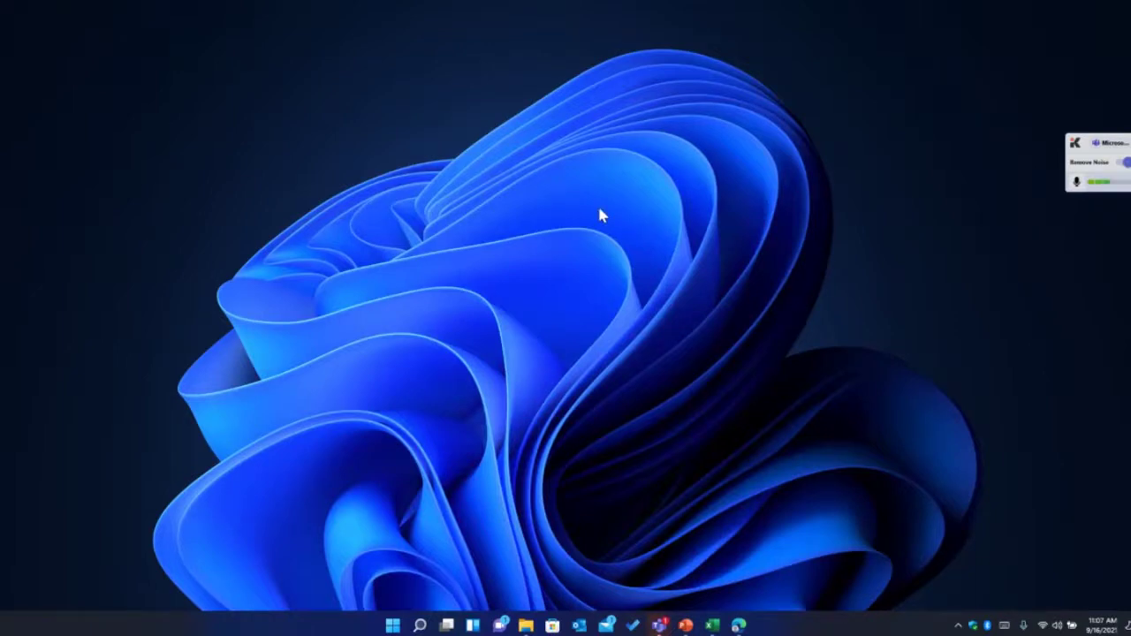
Step: View the Gaming and Personal virtual desktops in turn through Task View, and return to the Work desktop
mouse_move(420, 622)
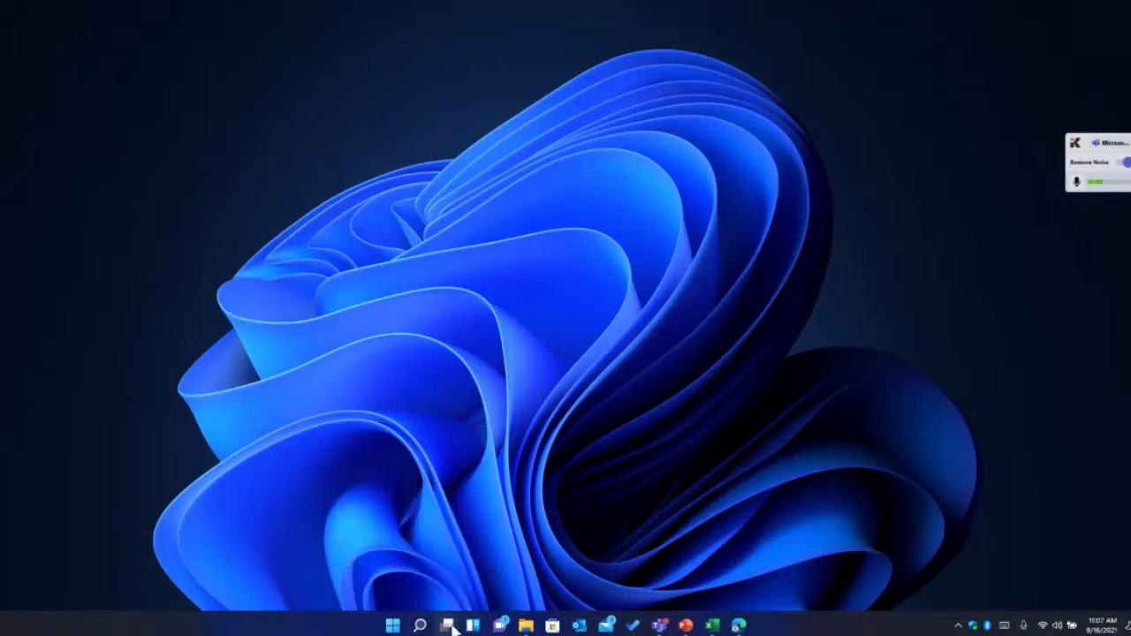
click(448, 625)
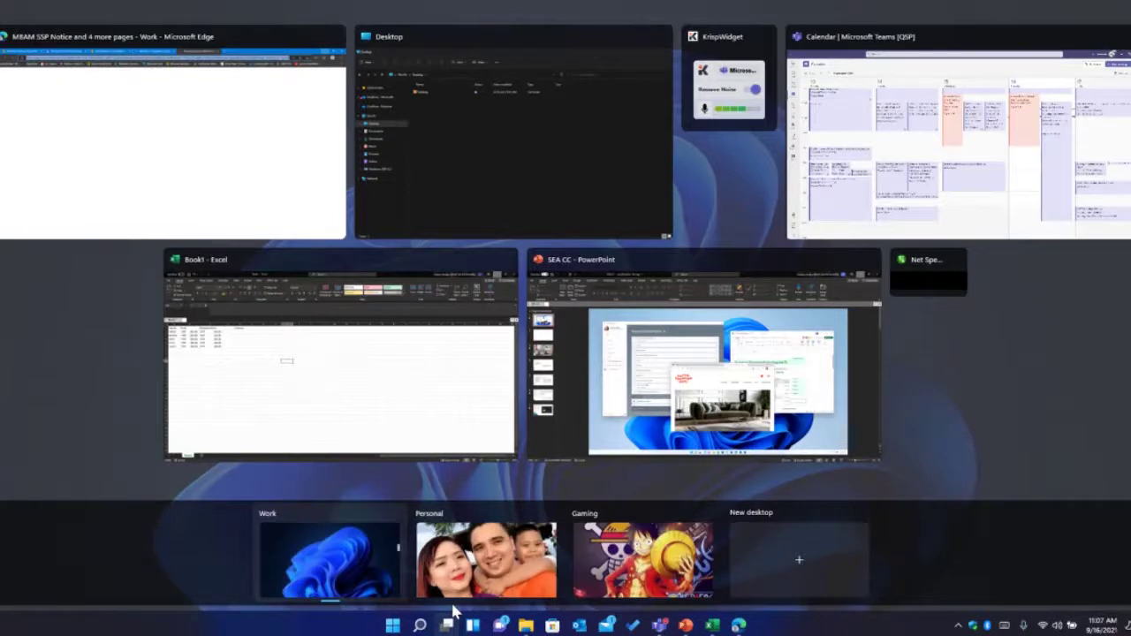
click(667, 571)
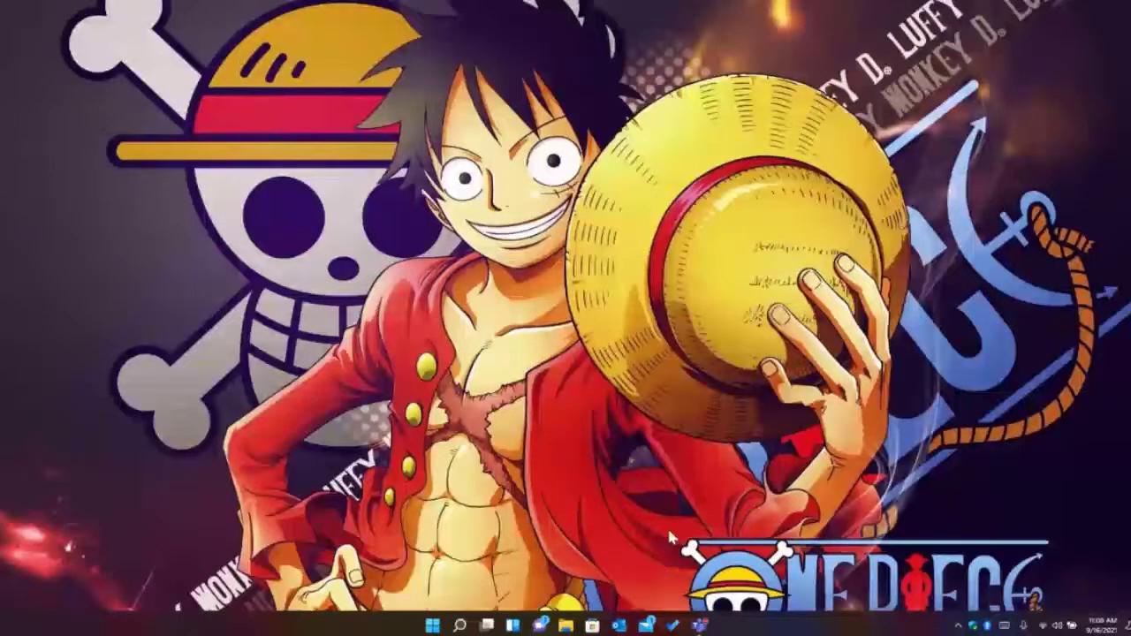
click(488, 625)
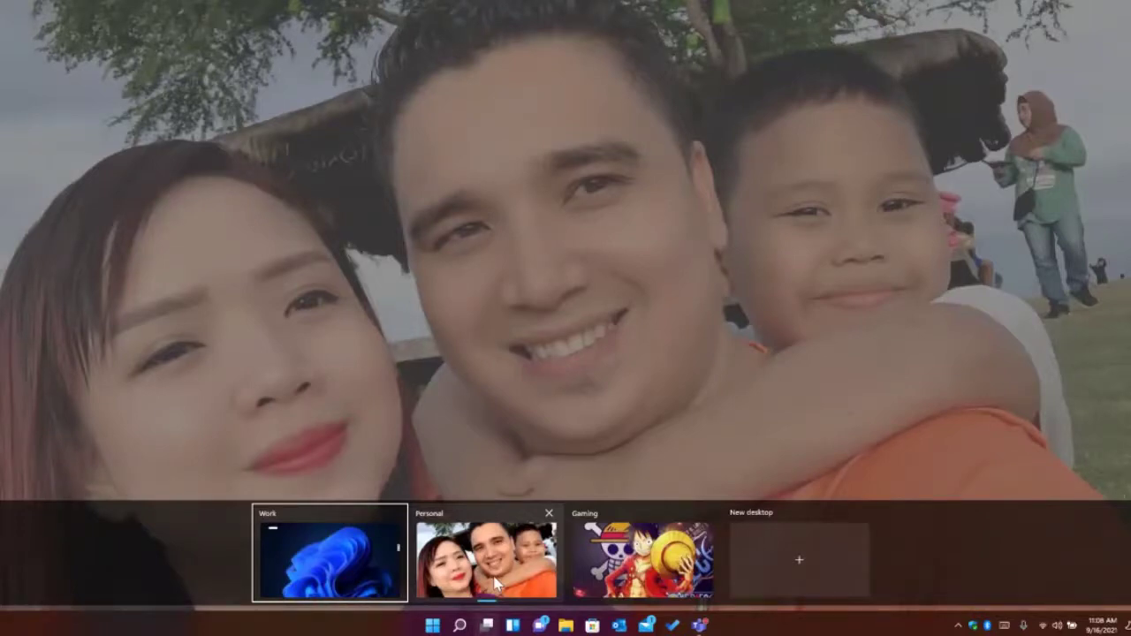
click(496, 583)
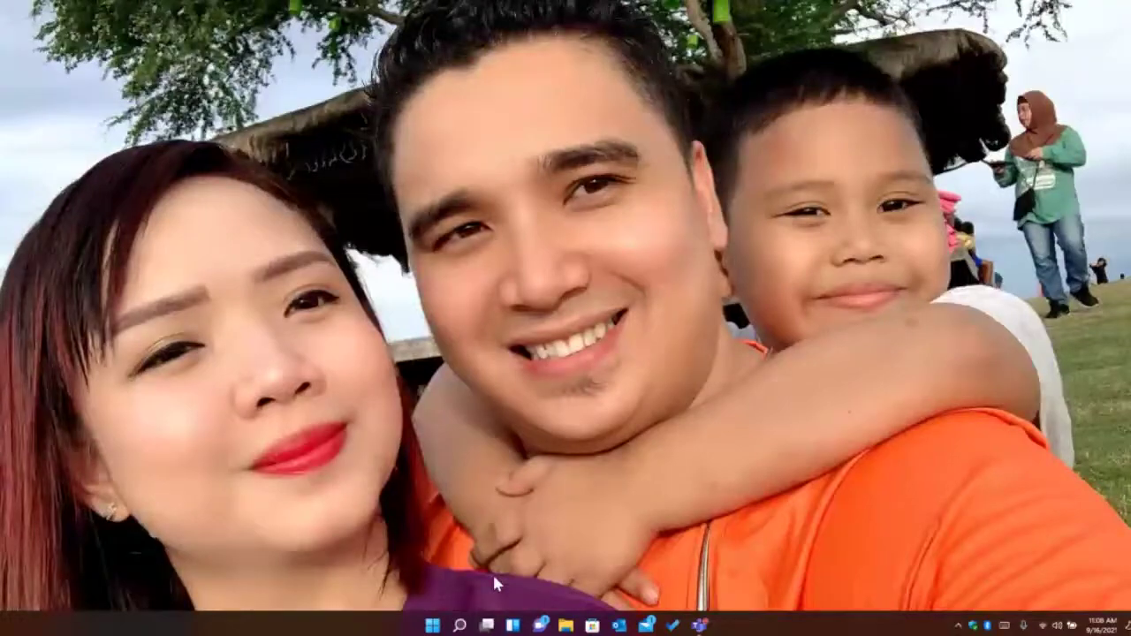
click(486, 626)
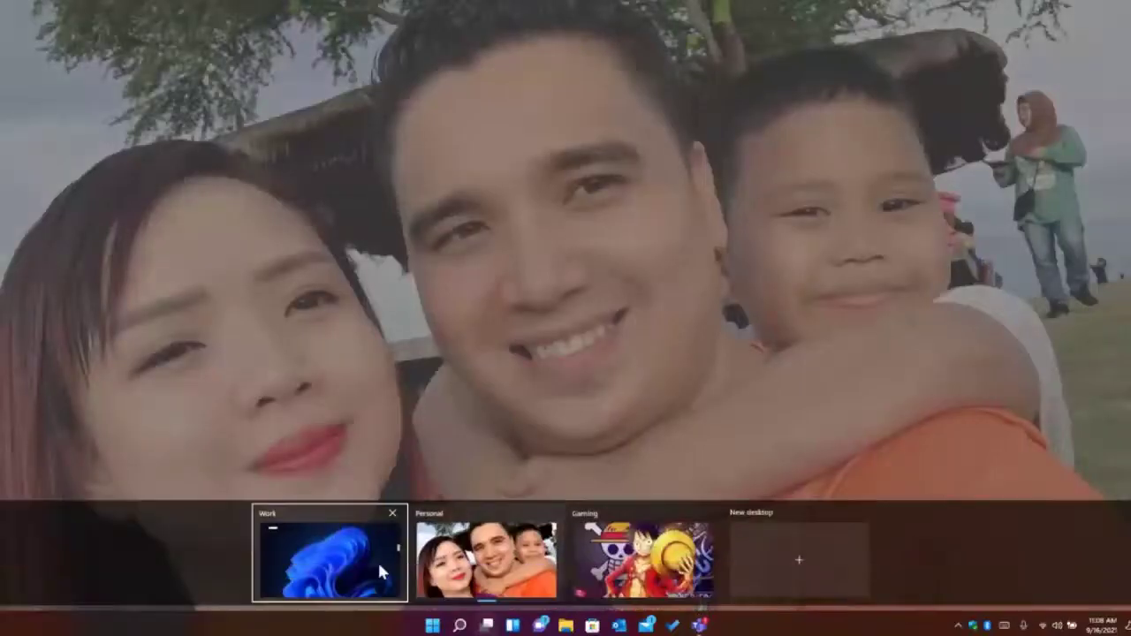
click(360, 558)
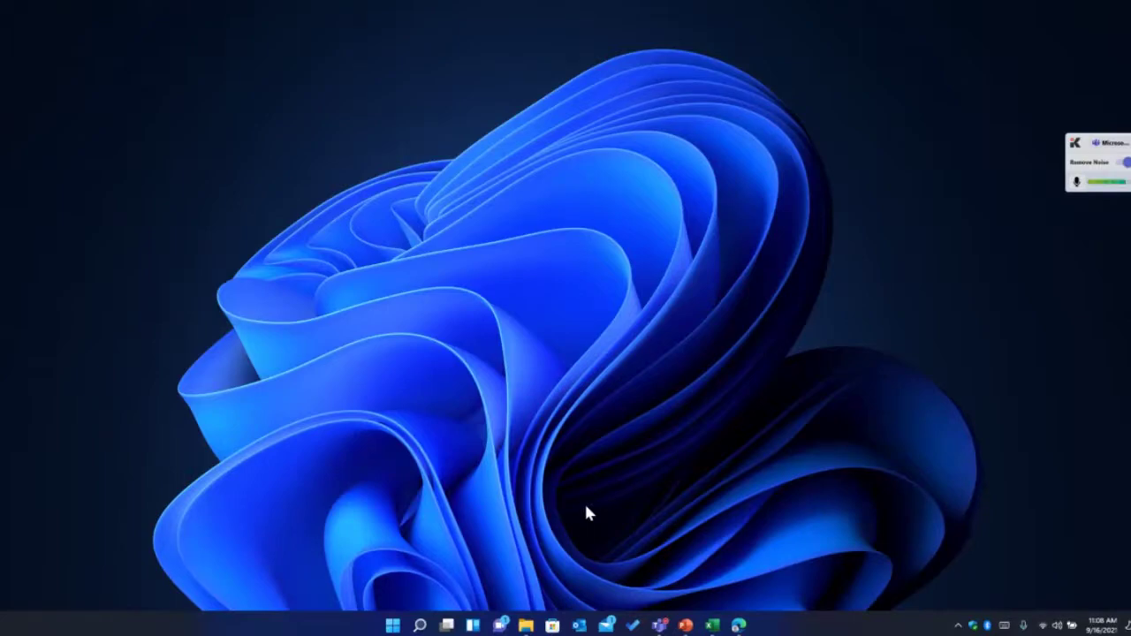
Step: Examine the window options for the Edge window in Task View, and dismiss them without choosing one
click(447, 625)
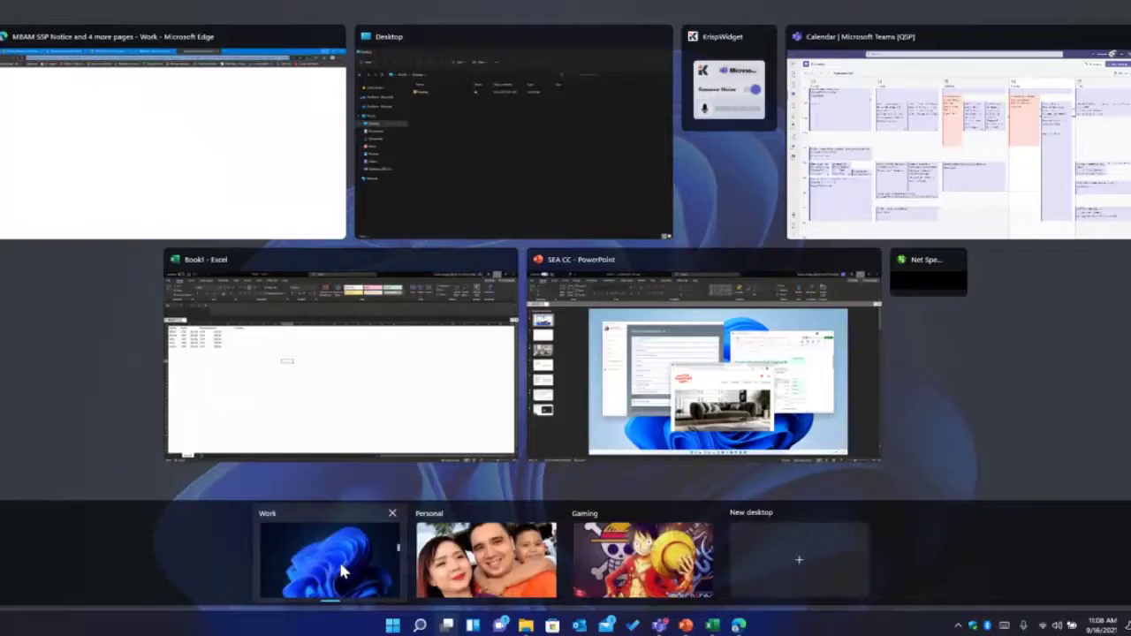
right_click(263, 154)
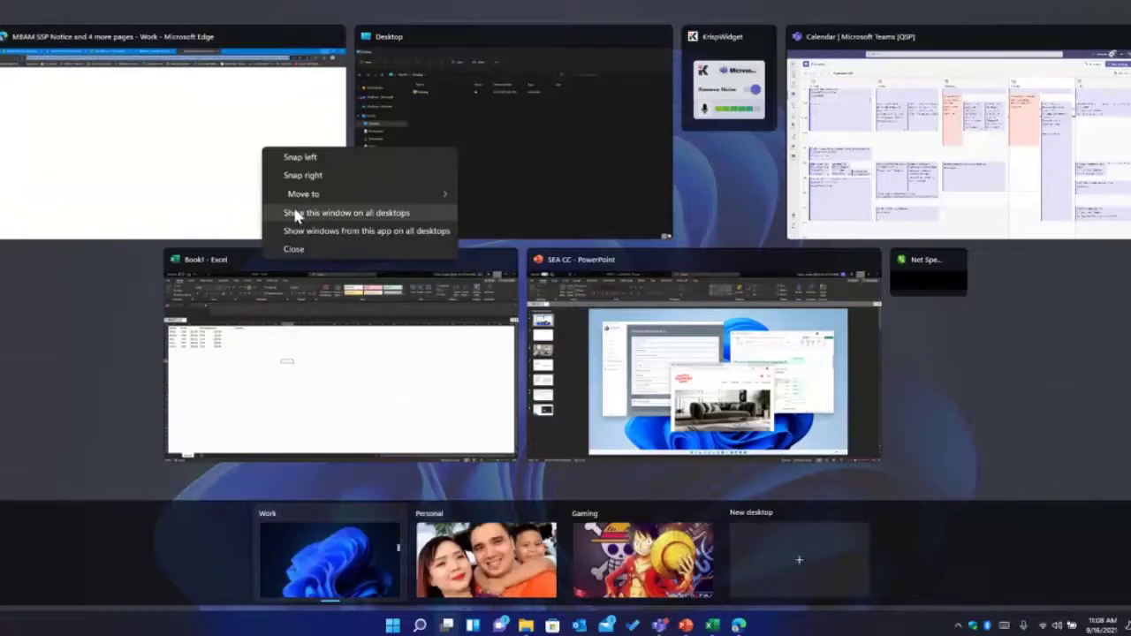
click(962, 447)
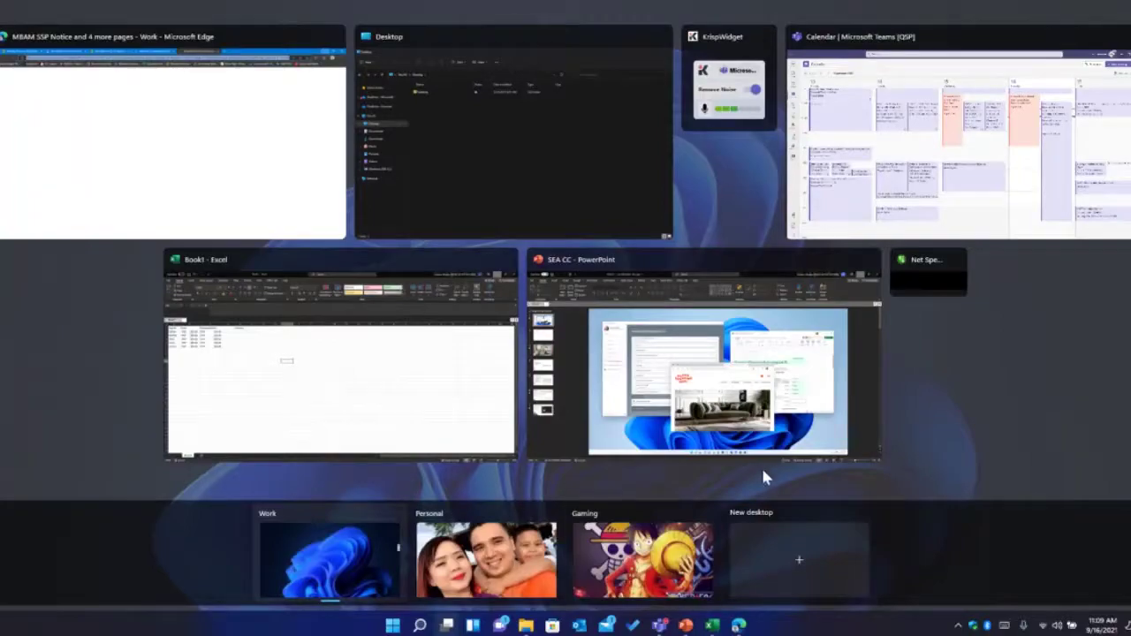
Step: Switch to the Gaming desktop and back to the Work desktop
click(664, 555)
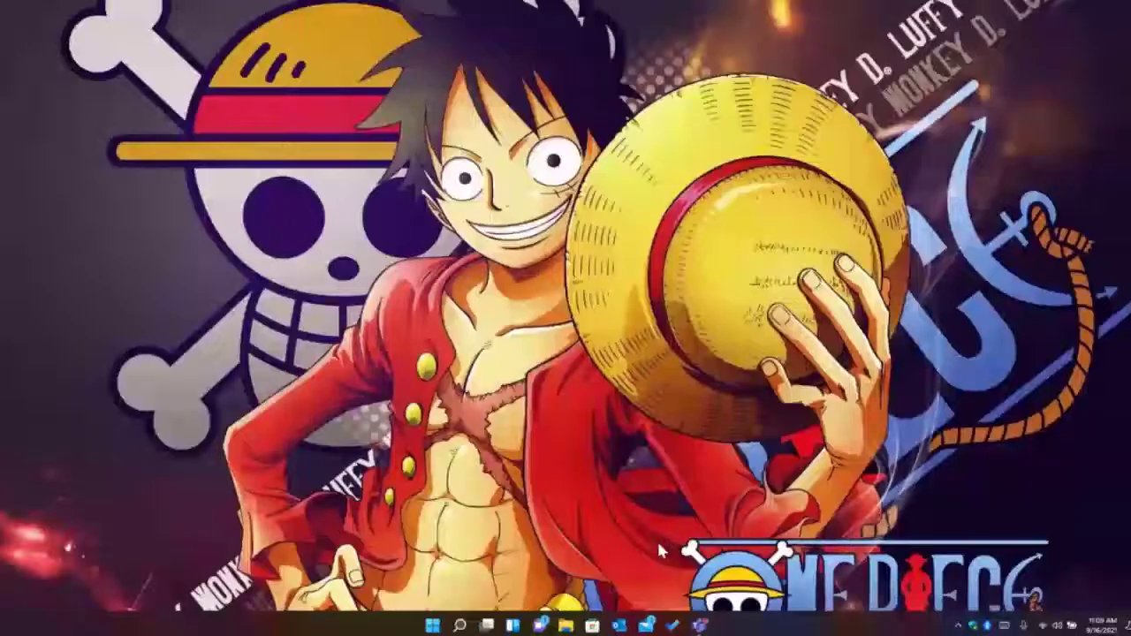
mouse_move(487, 624)
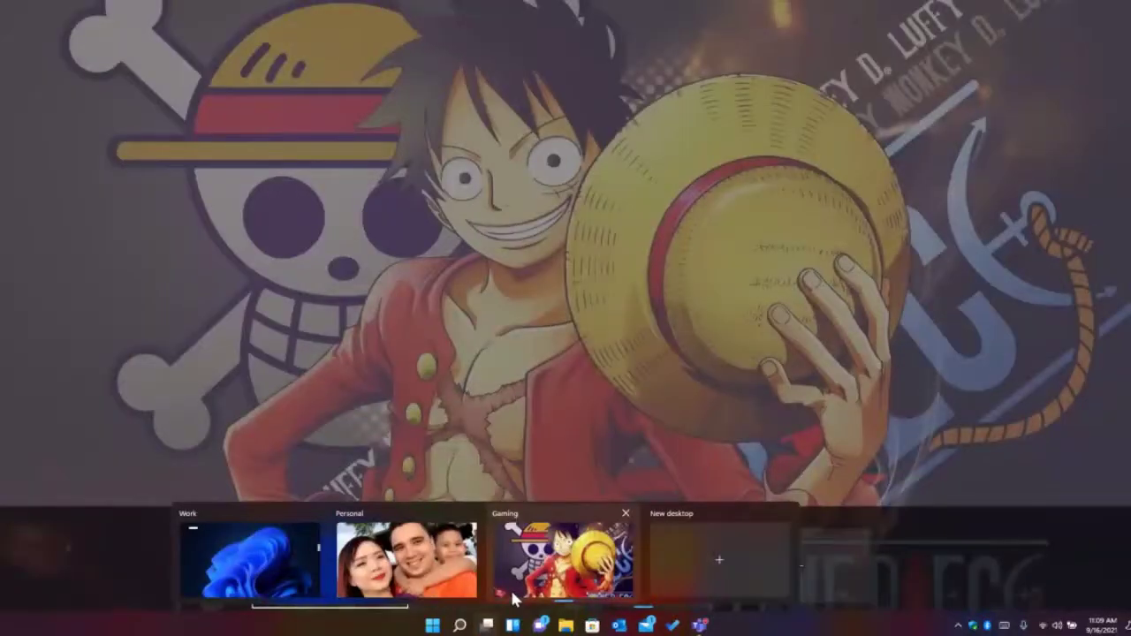
click(256, 558)
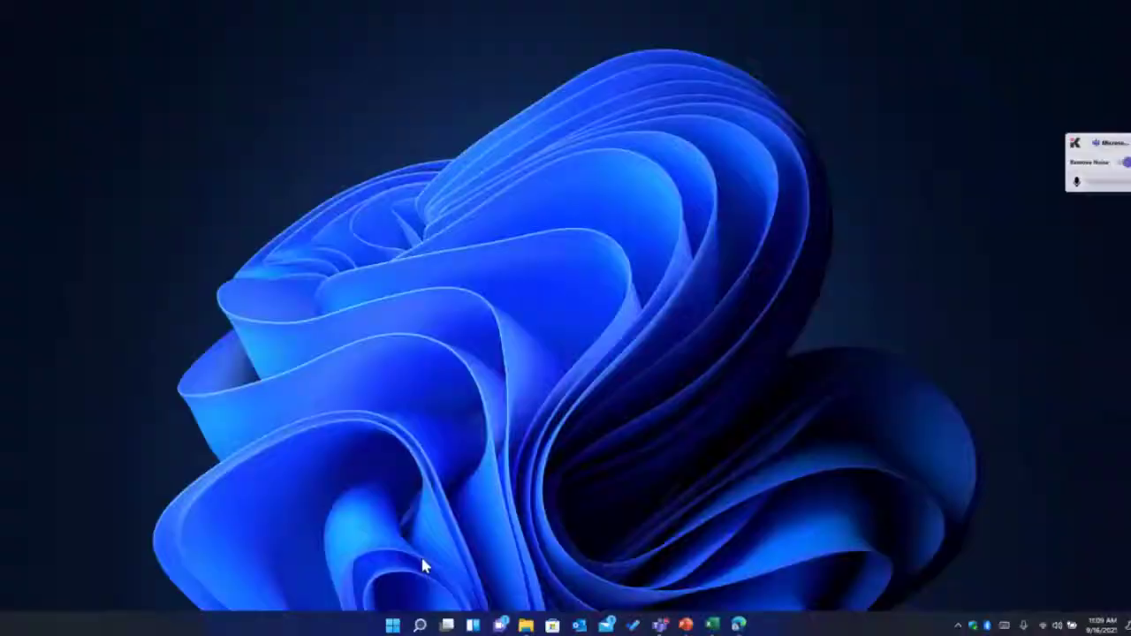
Step: Examine the widgets board and the widgets available to add, and close the board
click(473, 626)
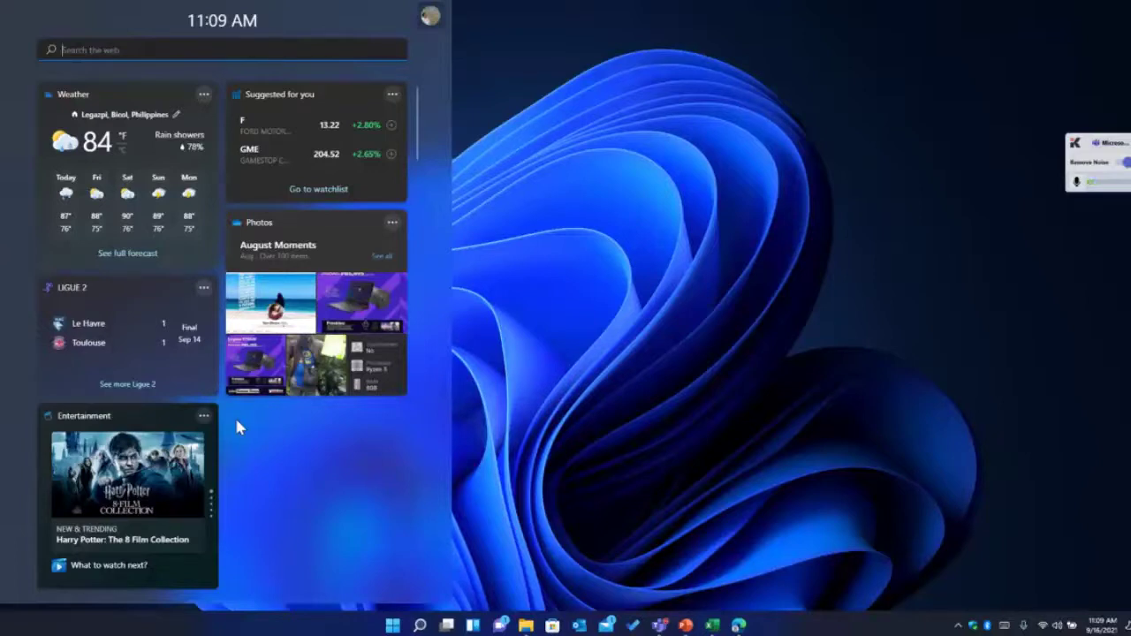
scroll(215, 366, down, 4)
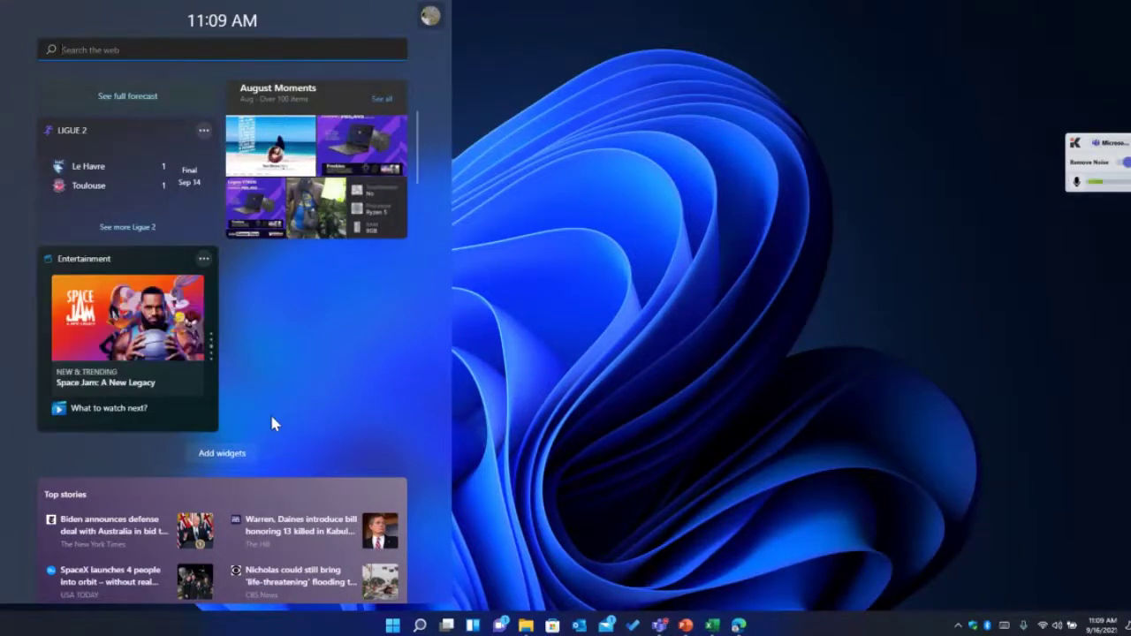
click(245, 454)
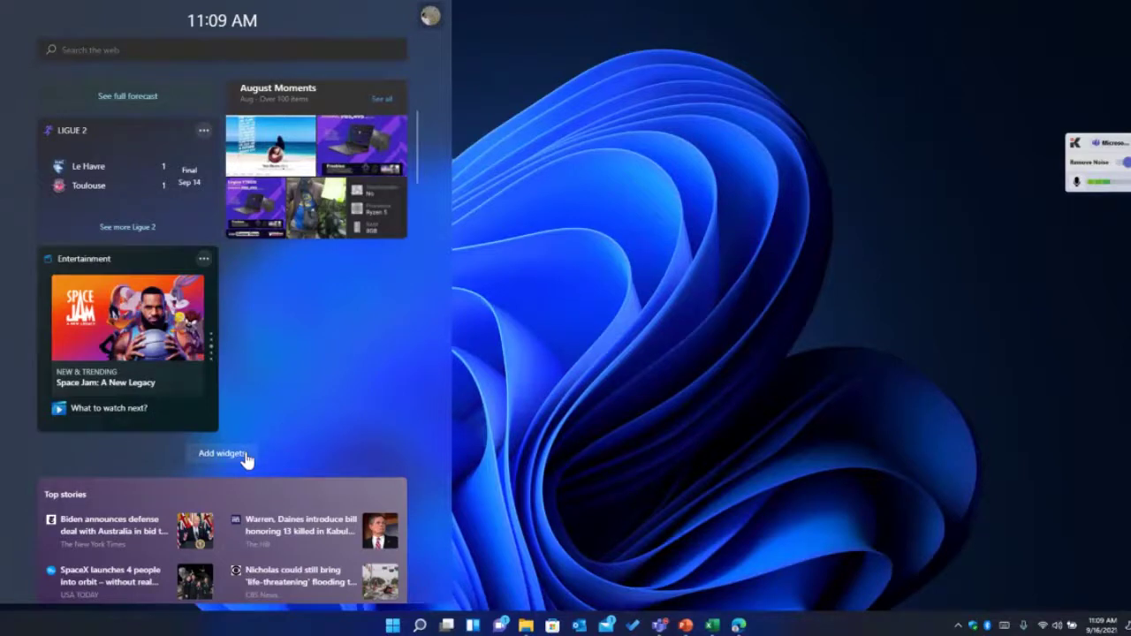
click(246, 456)
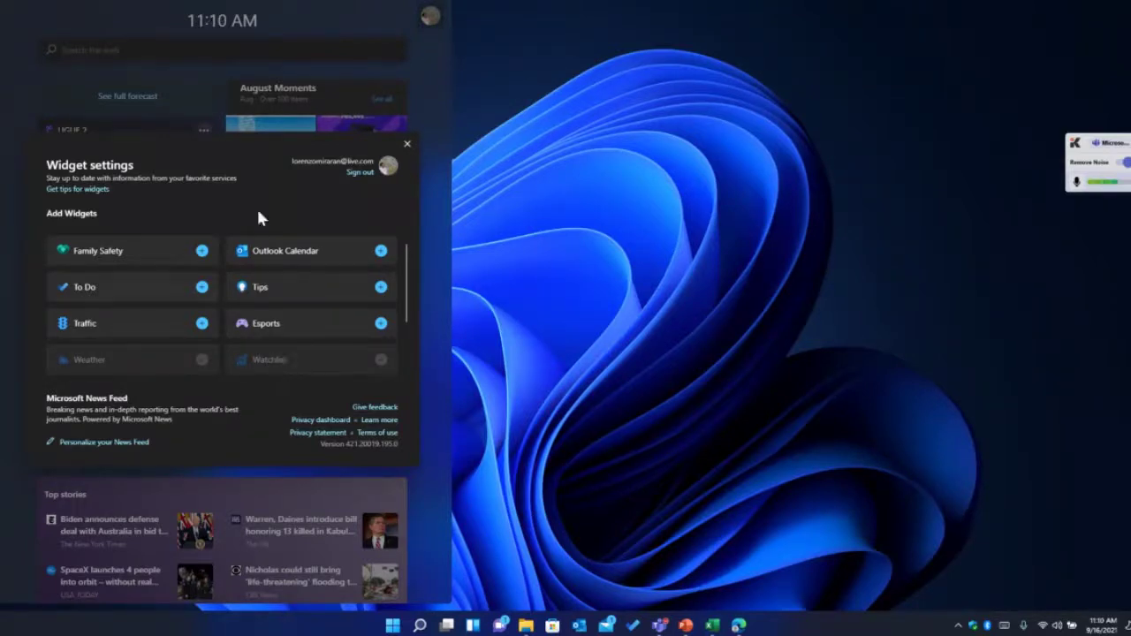
click(408, 144)
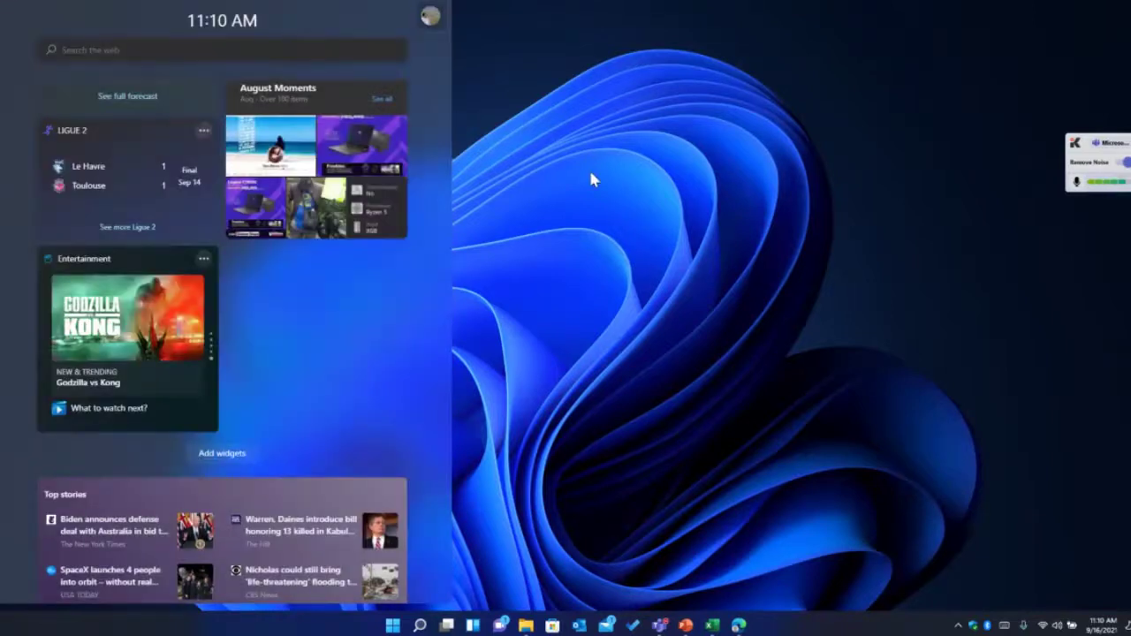
click(592, 180)
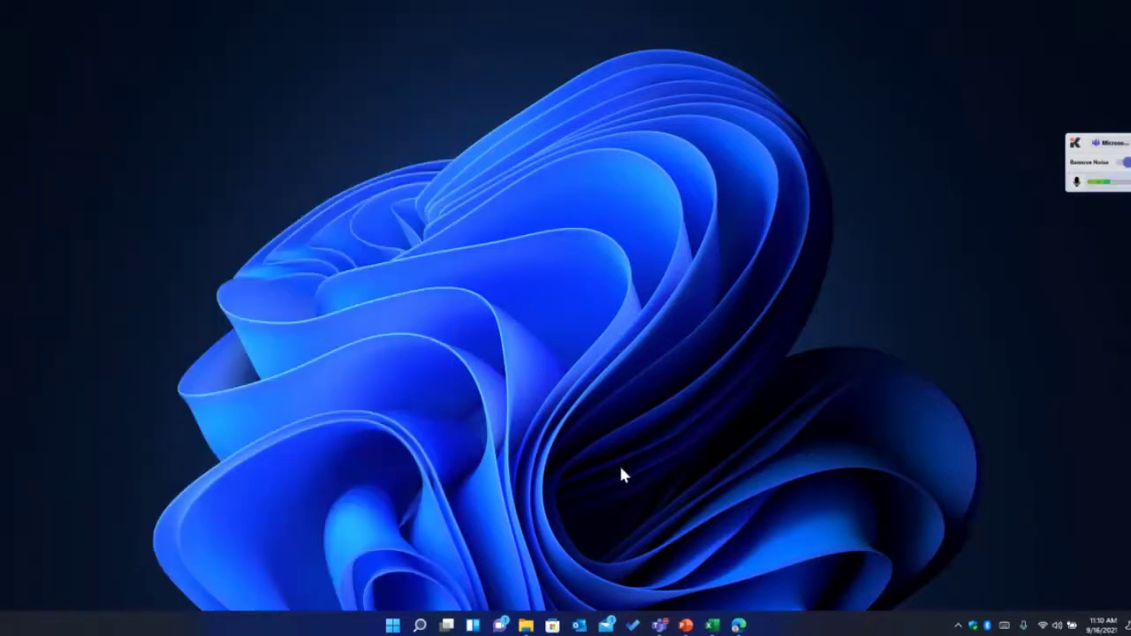
Step: Bring up the SEA CC presentation and the Book1 workbook as floating windows, and place them side by side
mouse_move(679, 629)
click(679, 629)
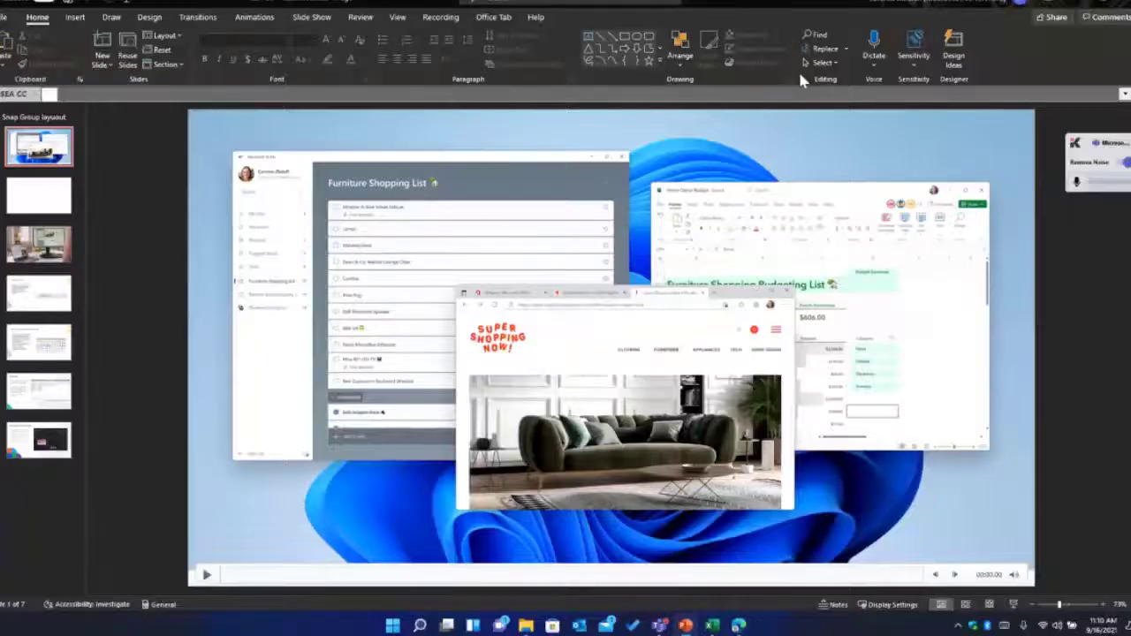
drag(795, 7, 341, 26)
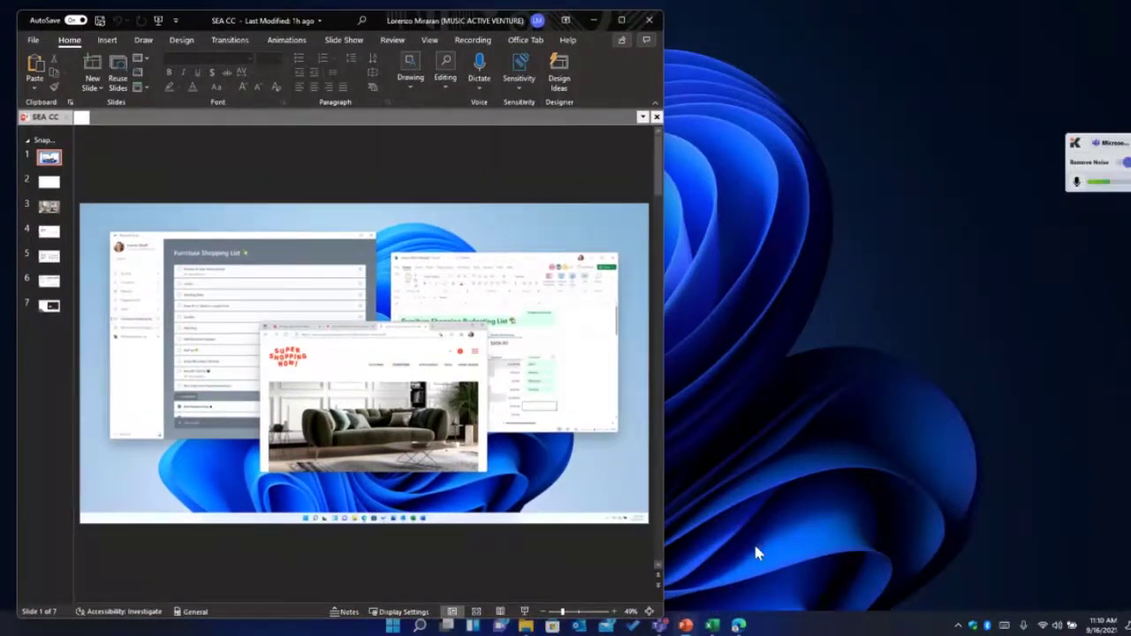
click(712, 625)
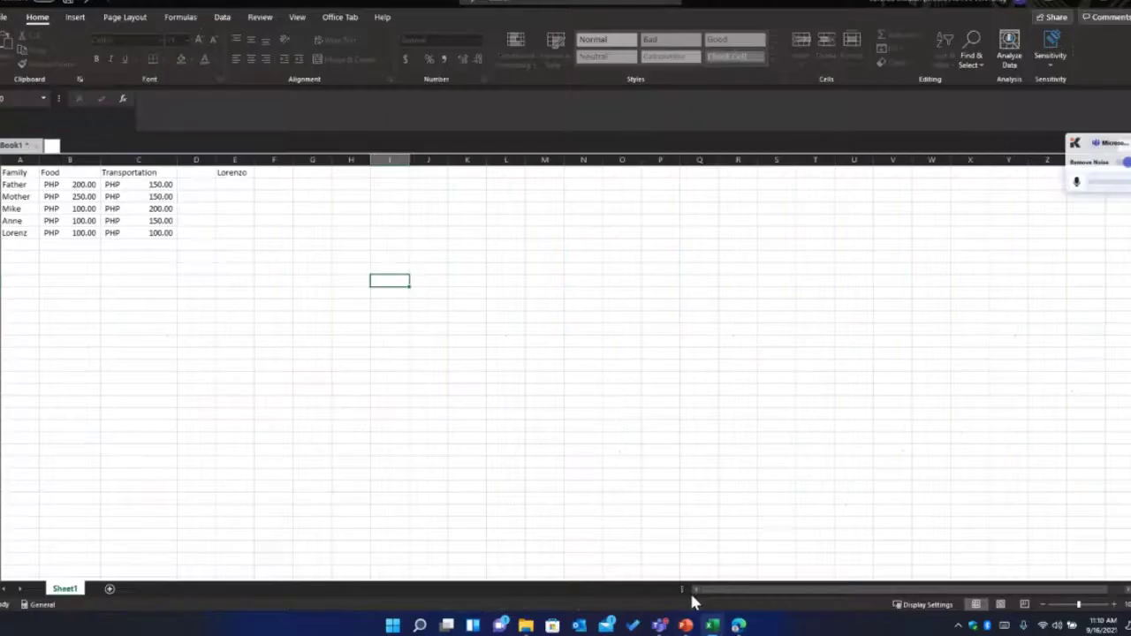
drag(730, 5, 883, 157)
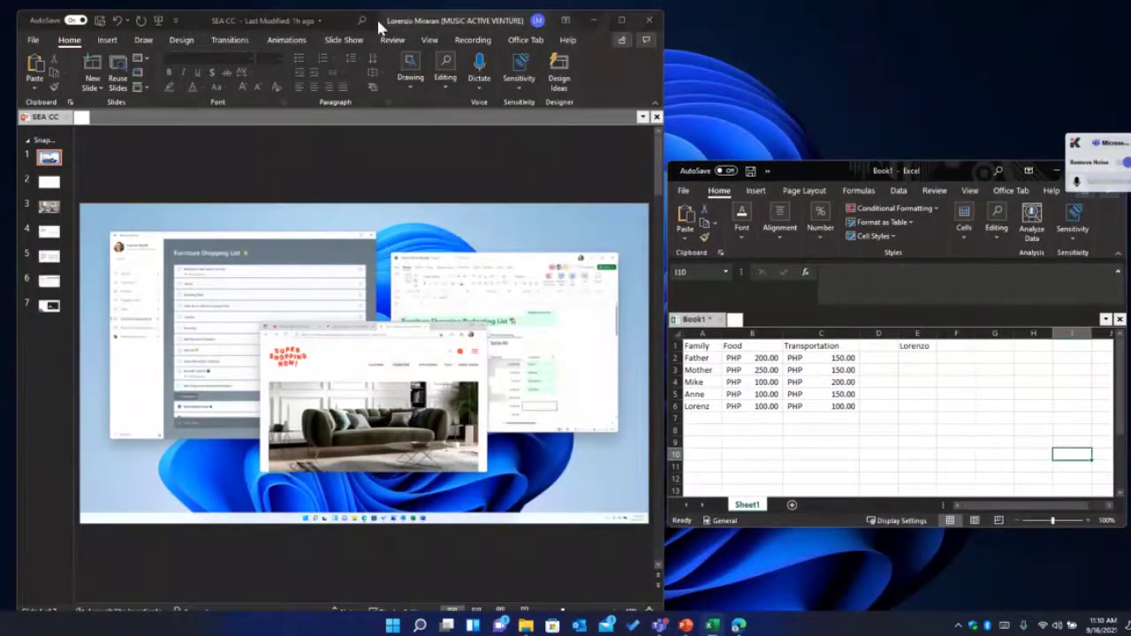
drag(420, 26, 407, 24)
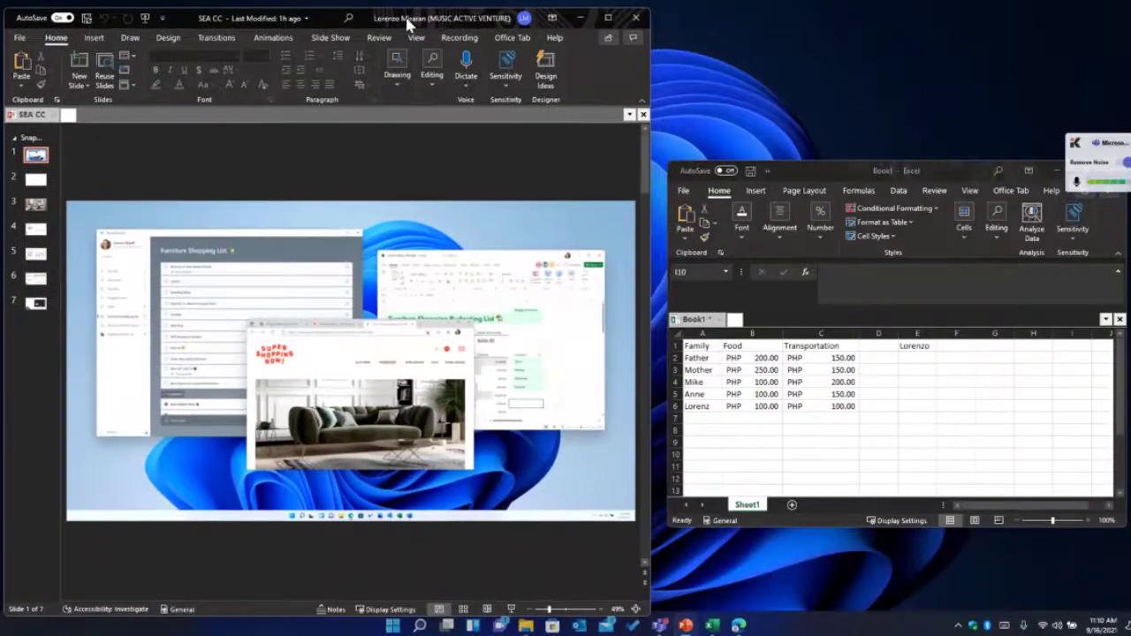
drag(939, 165, 936, 36)
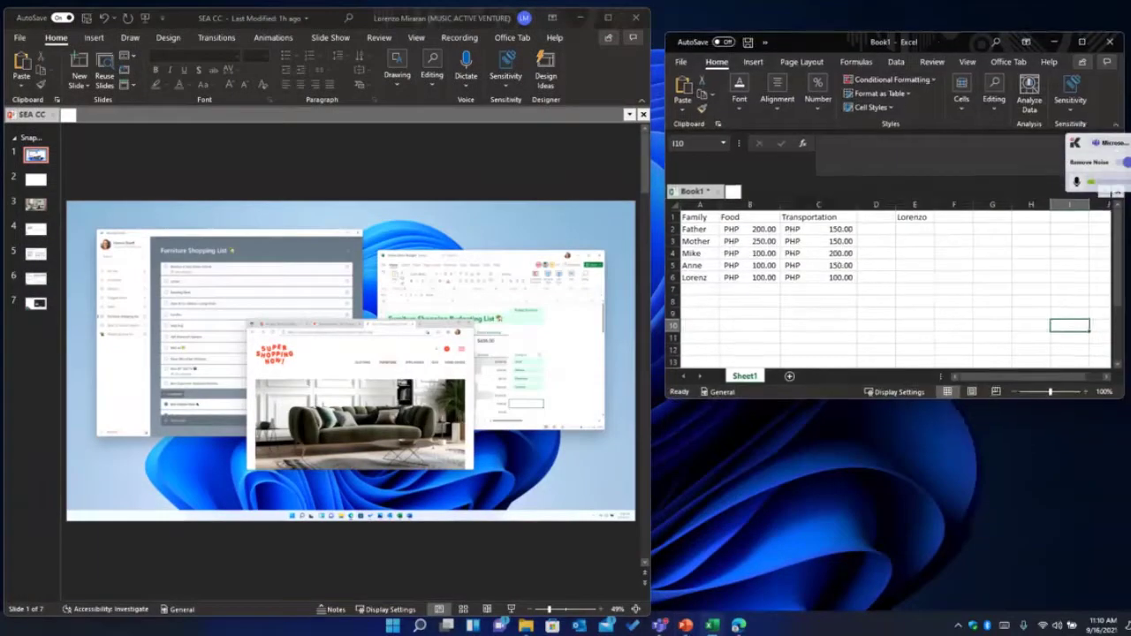
Step: Bring up Edge as a floating window over the others and show the New Windows 11 for Business page
click(739, 625)
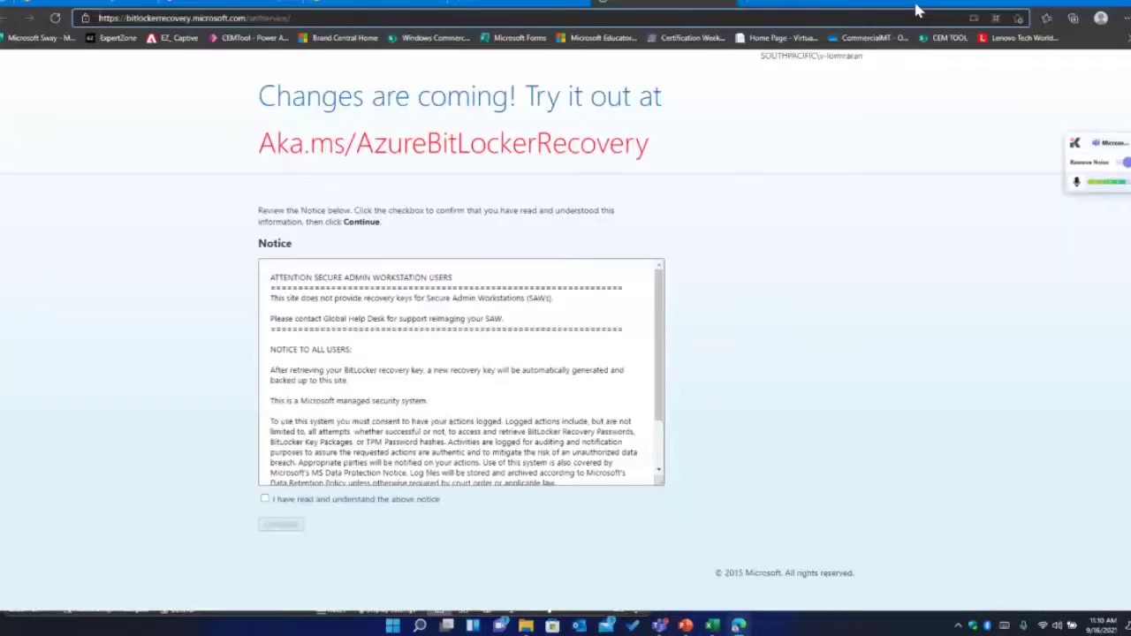
drag(292, 9, 282, 171)
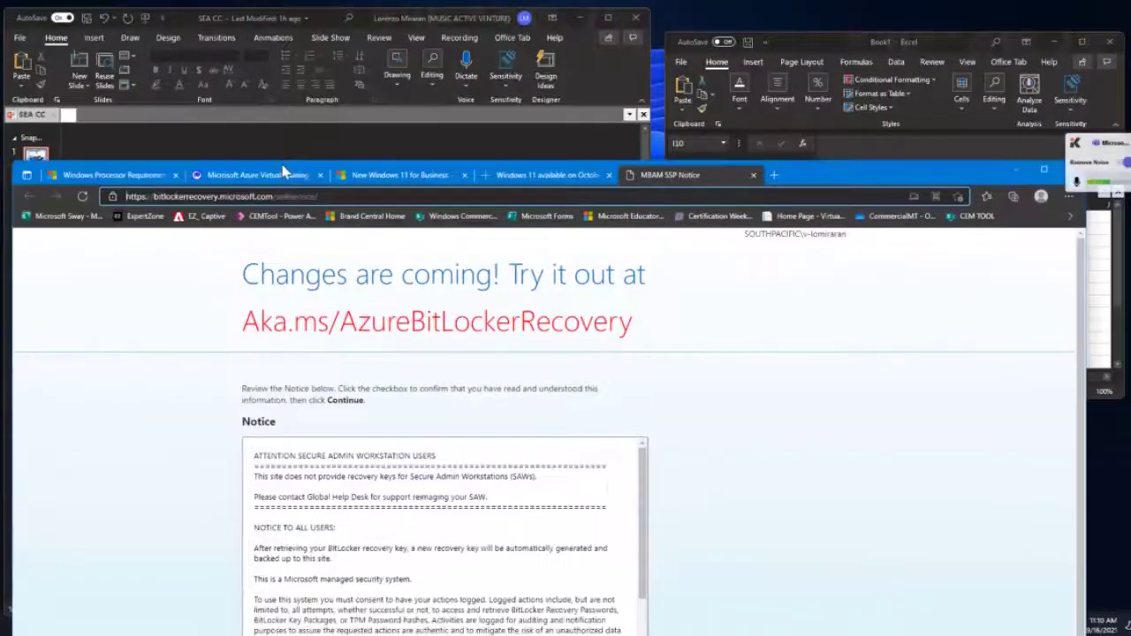
click(363, 177)
drag(912, 170, 847, 82)
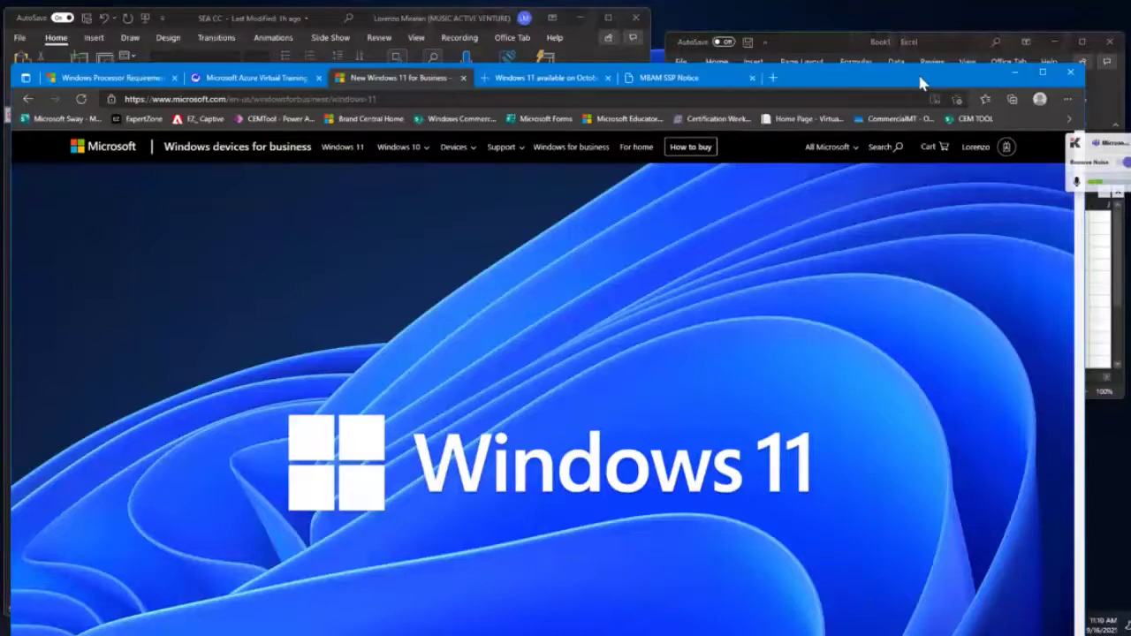
Step: Snap Edge to the left half in a three-window layout, with Excel in the upper-right quarter and PowerPoint in the lower-right quarter
mouse_move(1045, 77)
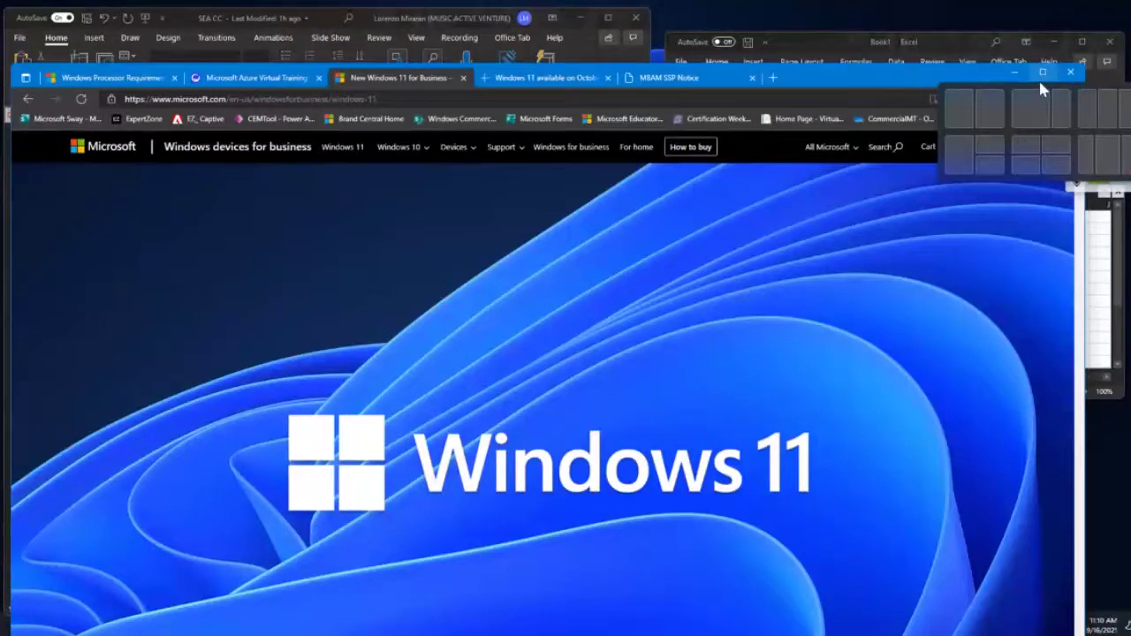
click(968, 162)
click(679, 77)
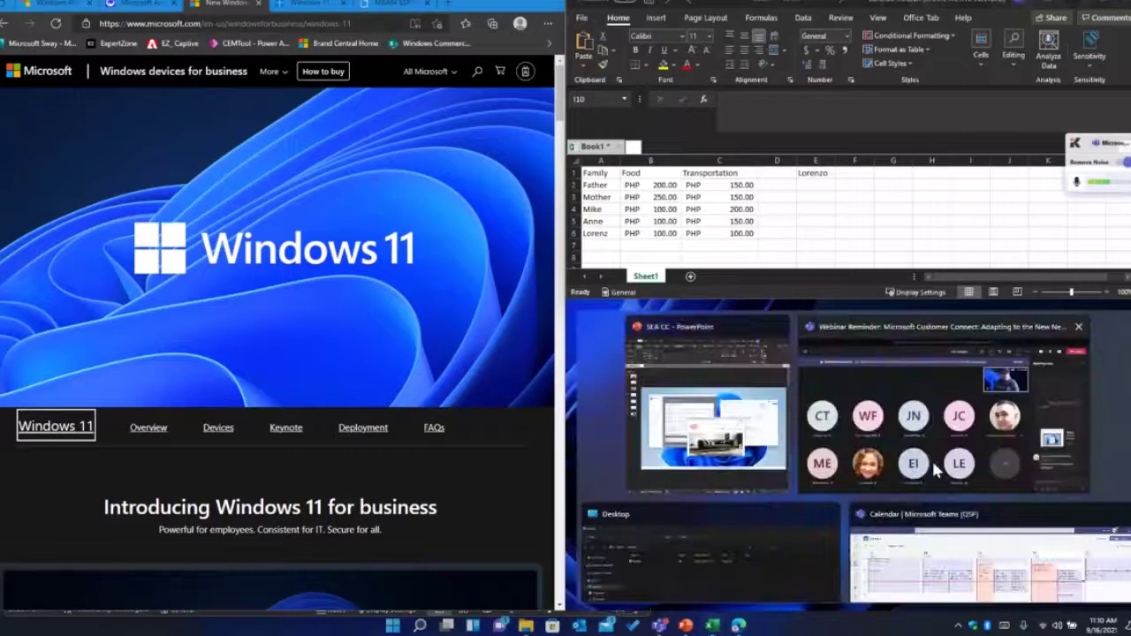
click(764, 430)
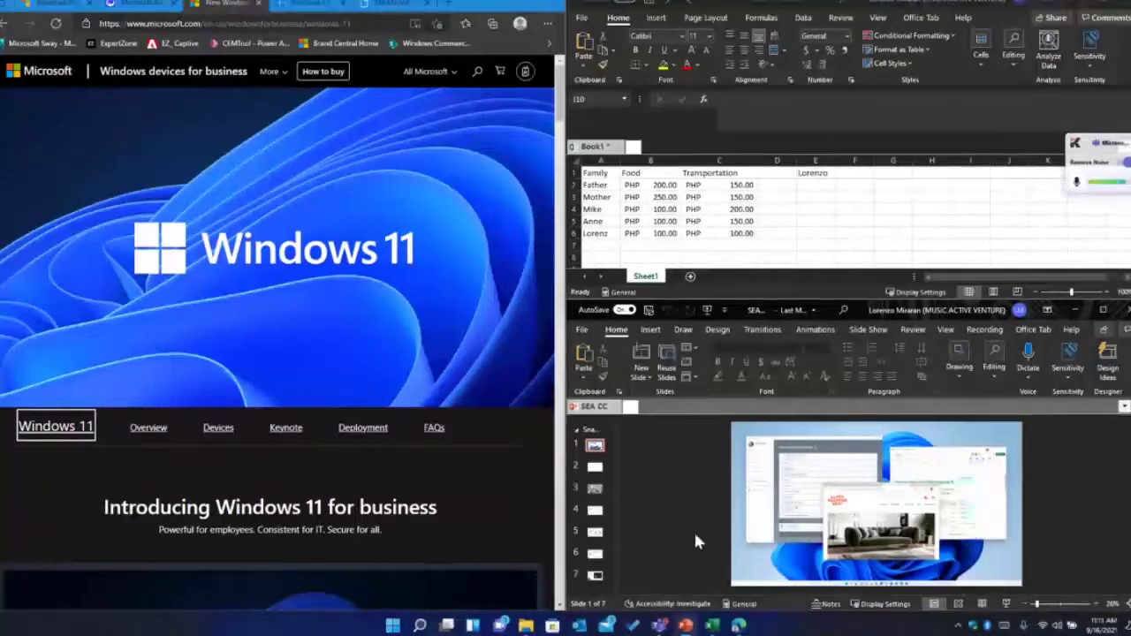
click(840, 274)
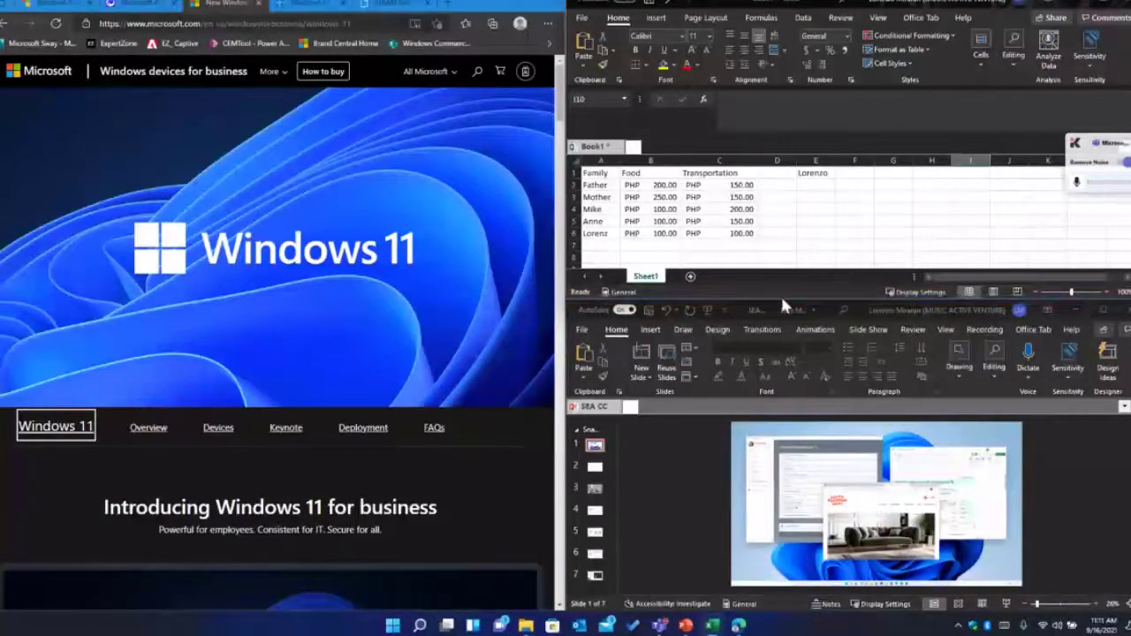
Step: Pull the SEA CC presentation out of the snap layout as a larger floating window over the Edge page
click(813, 303)
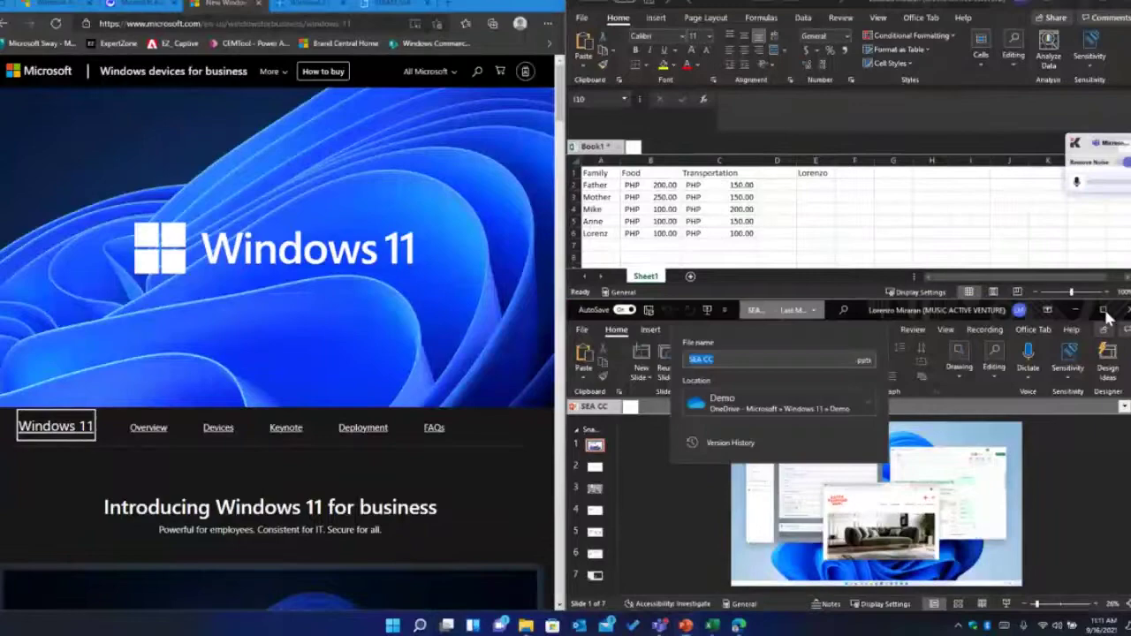
click(1102, 309)
drag(789, 4, 316, 59)
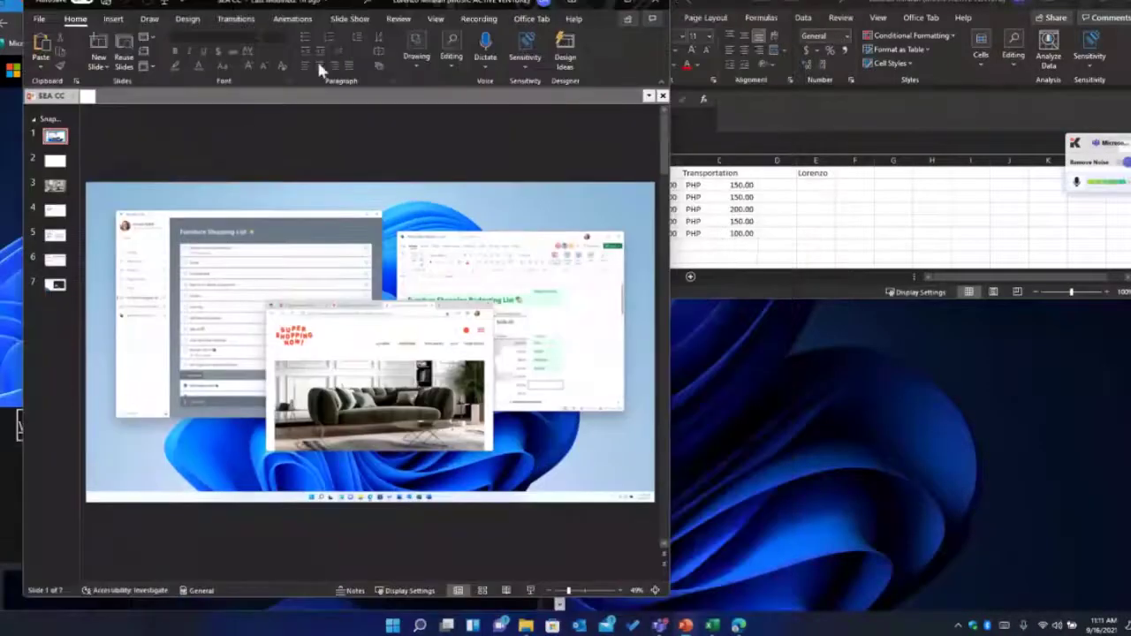
Step: Play the snap layouts video on slide 1 and pause it near its end
mouse_move(389, 328)
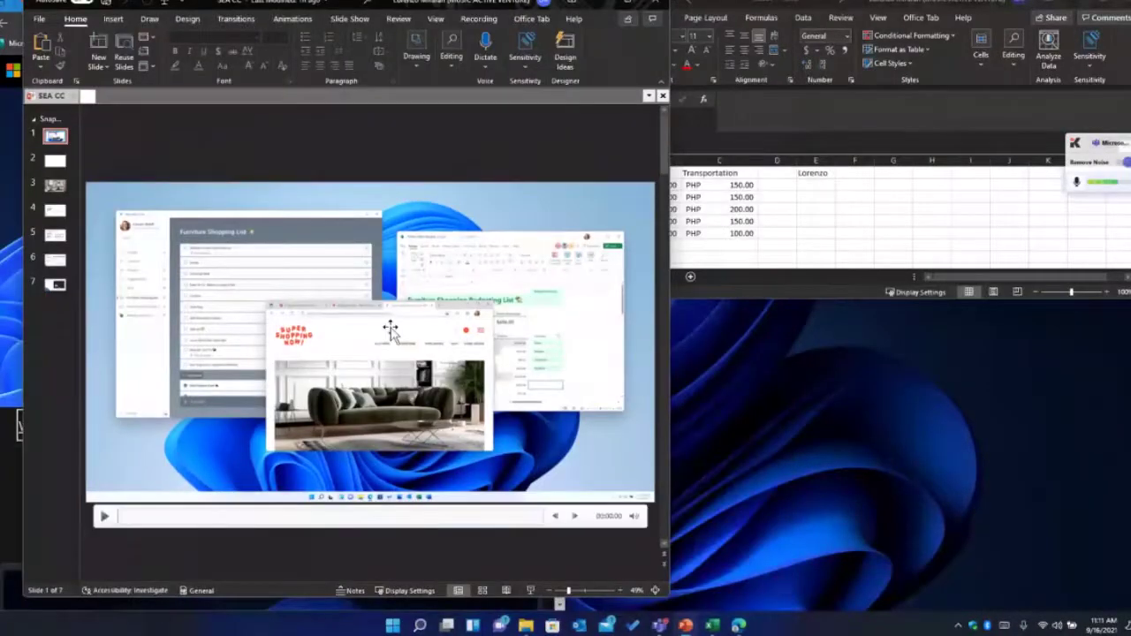
click(106, 520)
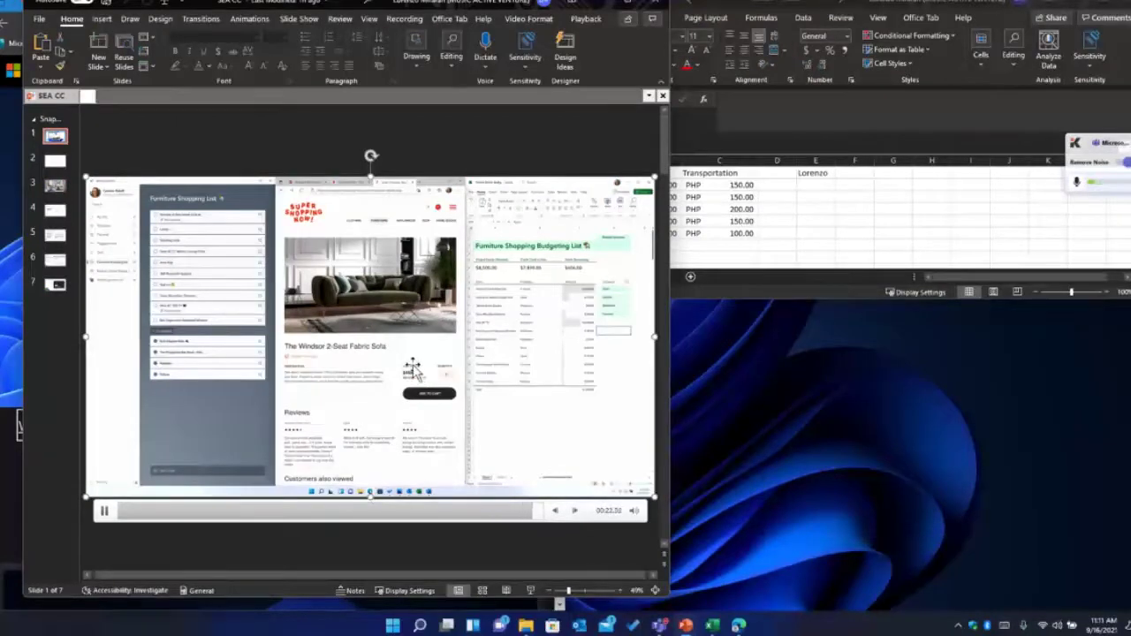
key(alt+p)
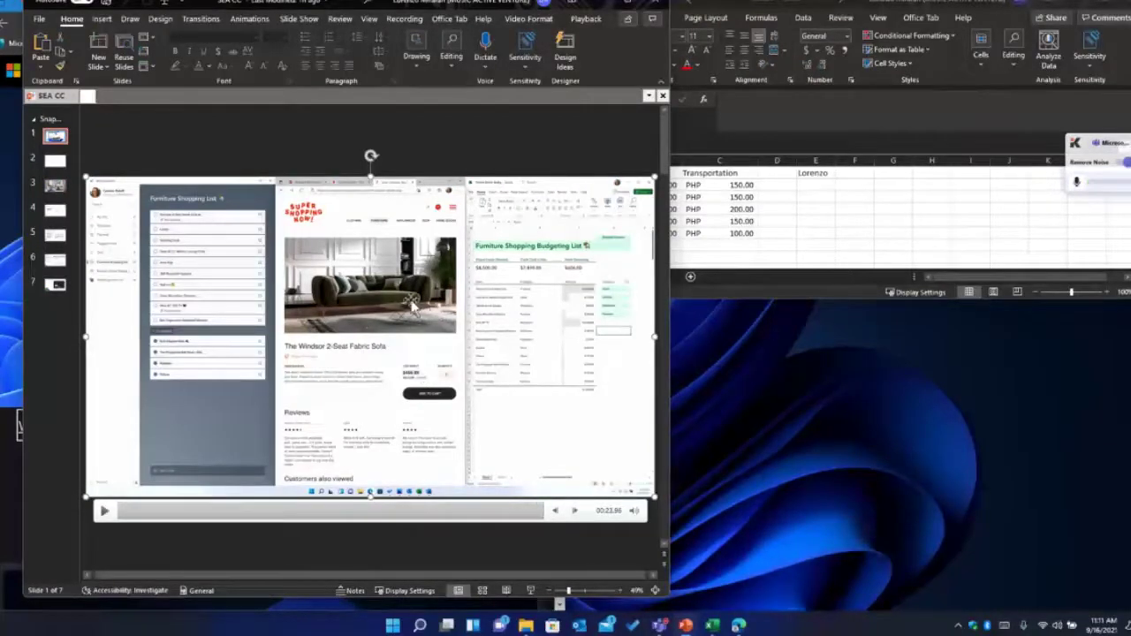
Step: Try to enter text by Windows voice typing in the title placeholder of slide 2
click(55, 160)
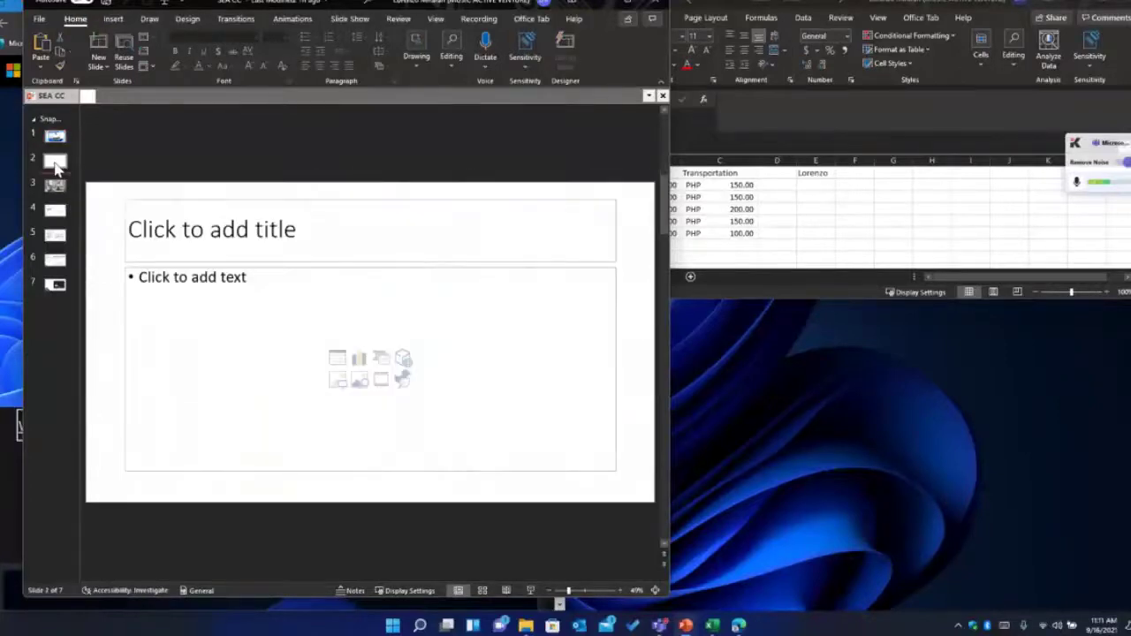
click(219, 232)
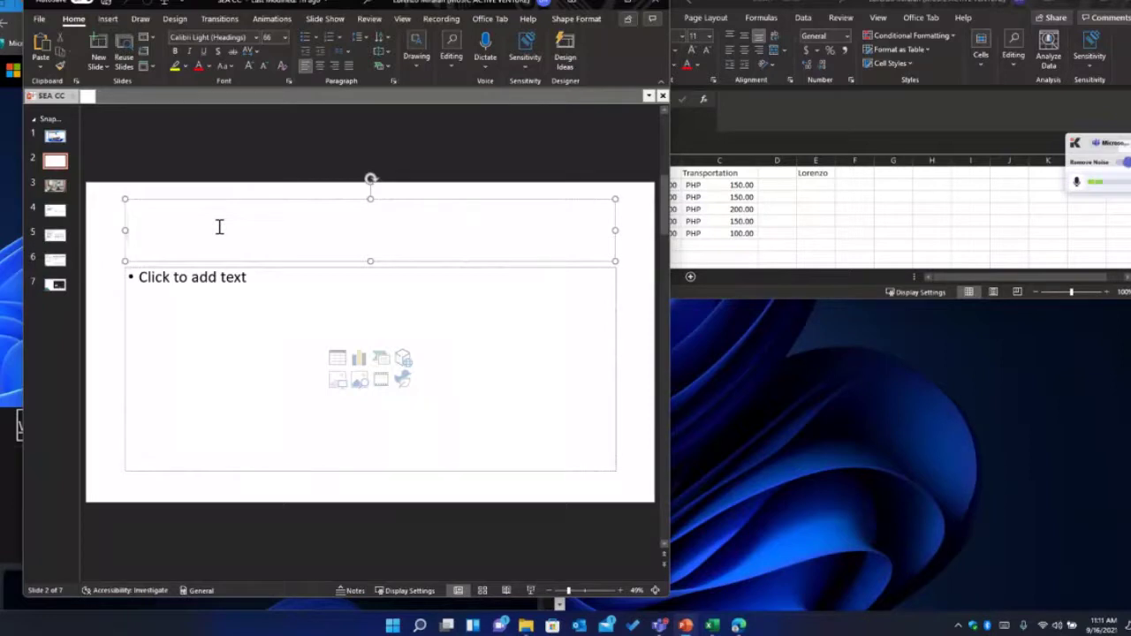
key(alt+grave)
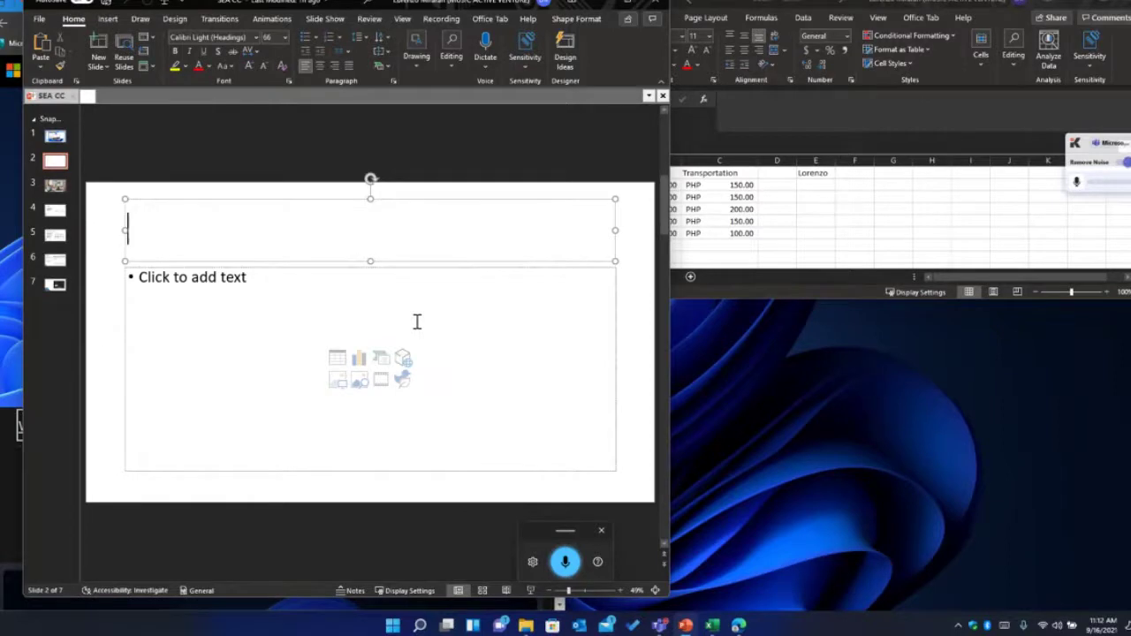
click(565, 562)
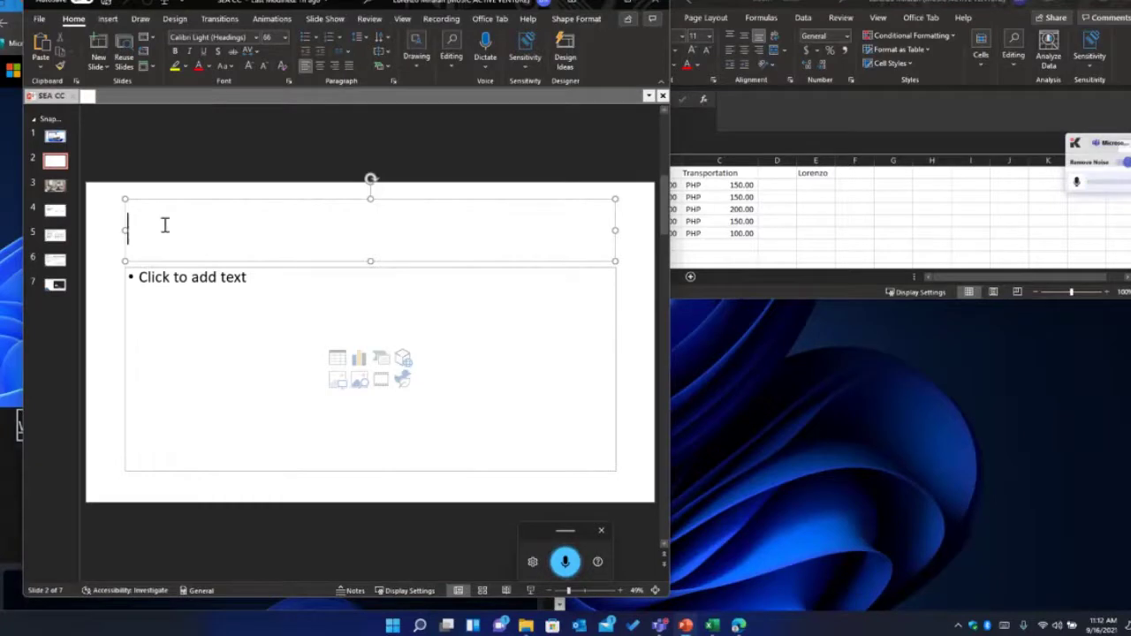
click(568, 566)
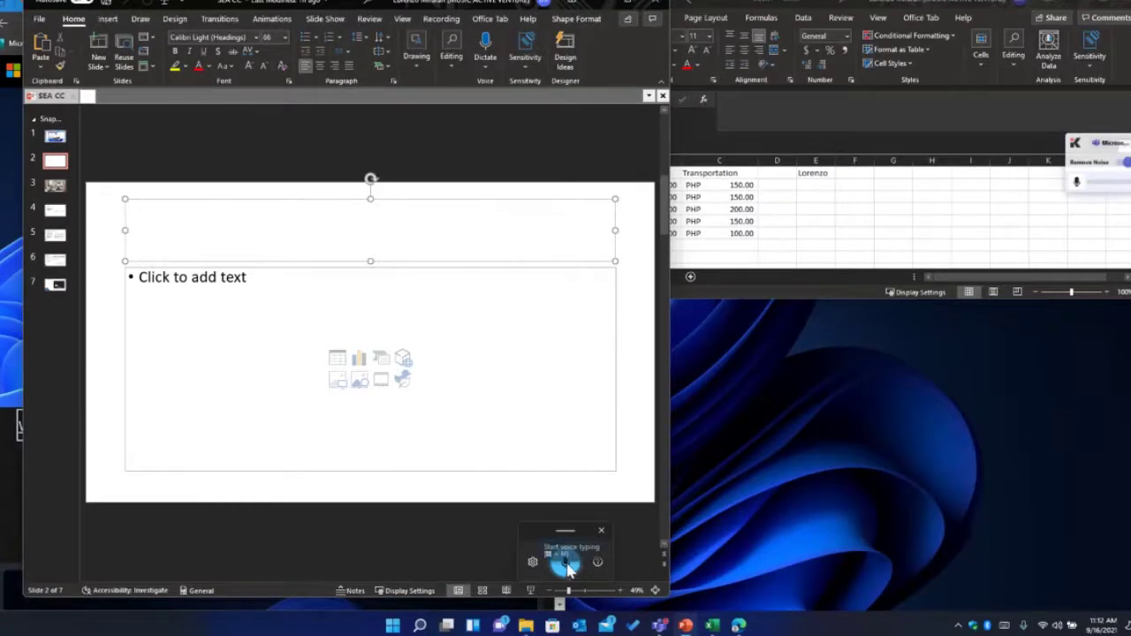
click(570, 564)
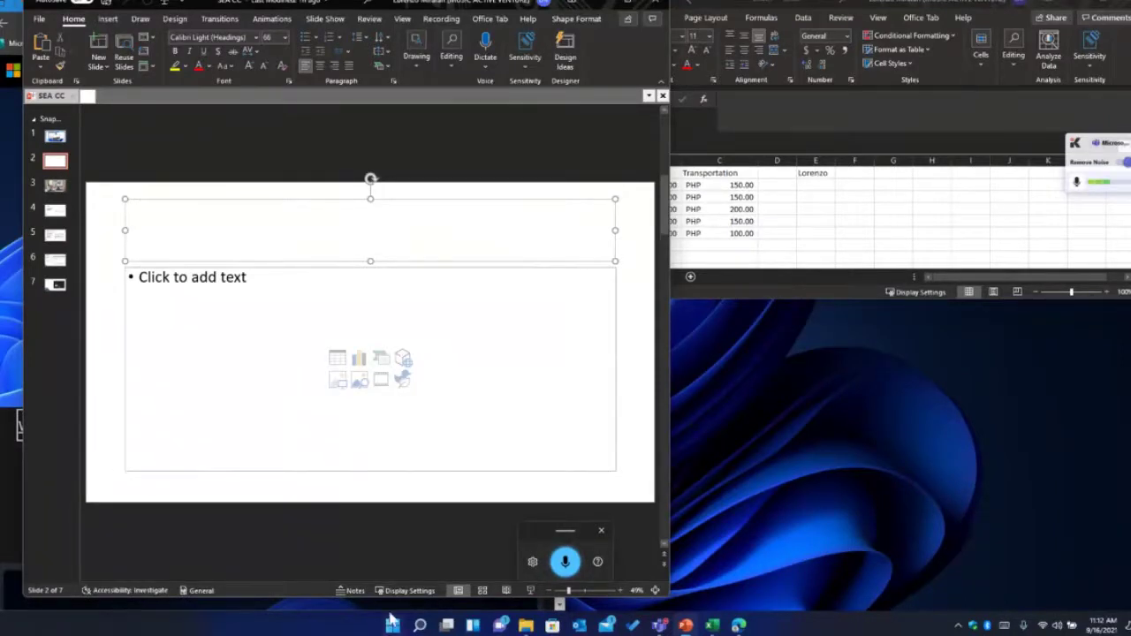
Step: Search Windows for Notepad, launch it with a blank document and place its window over the presentation
click(420, 626)
text(no)
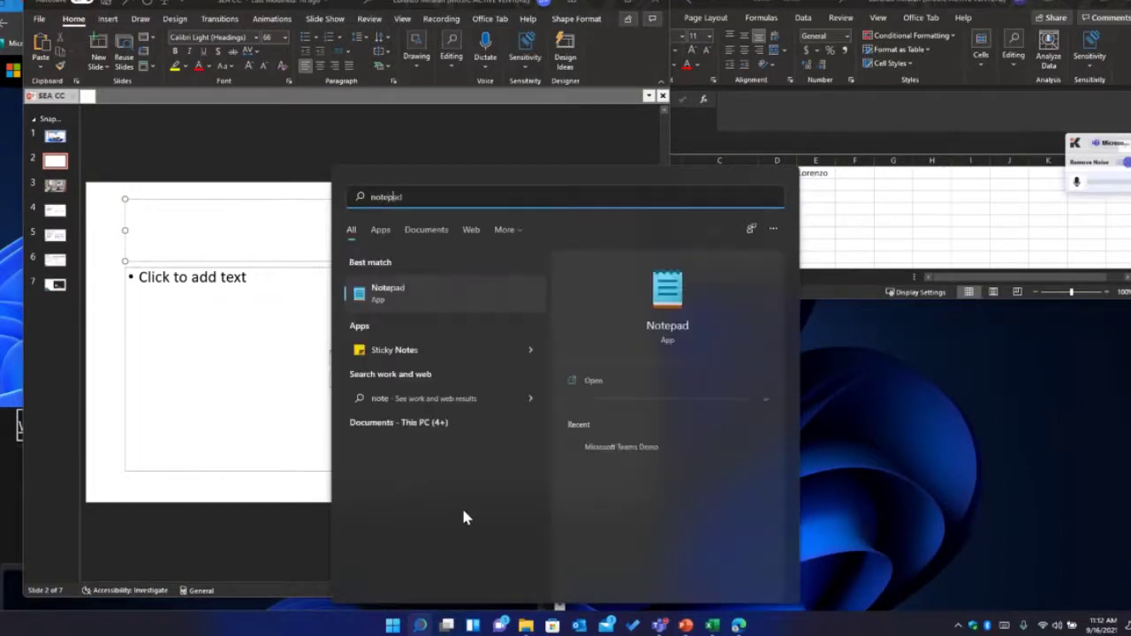
text(pas)
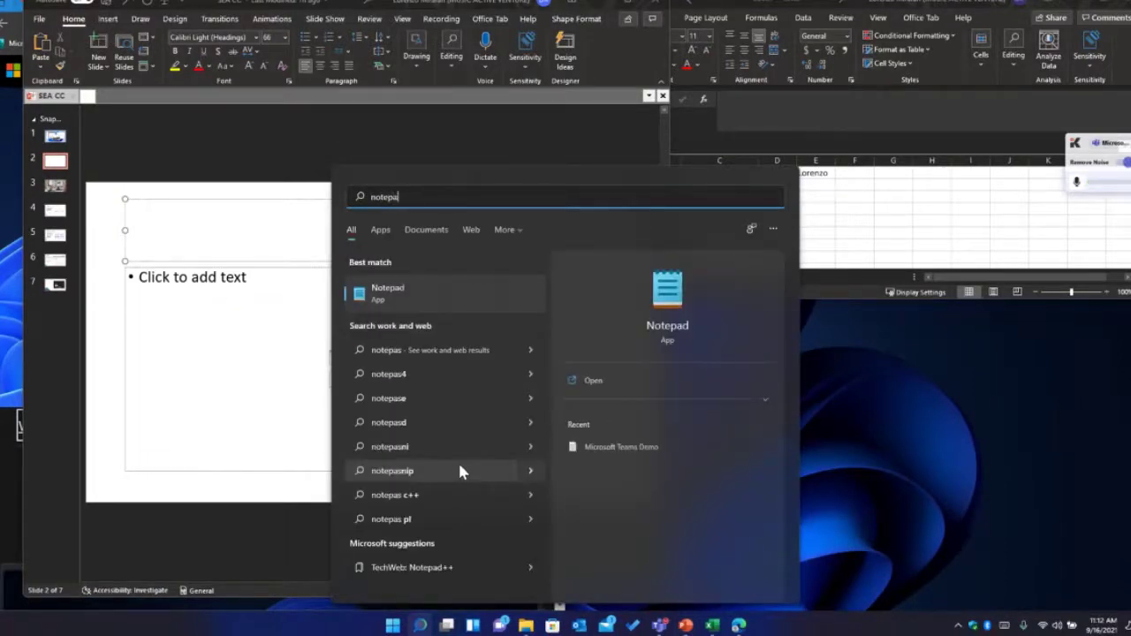
key(BackSpace)
text(d)
click(402, 296)
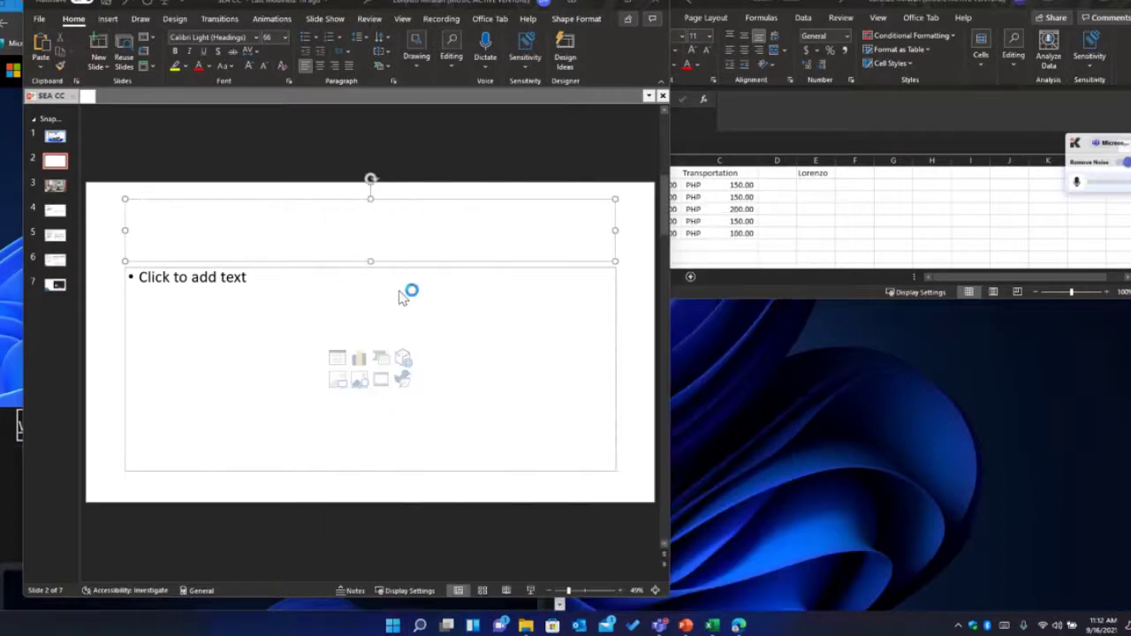
drag(295, 106, 345, 96)
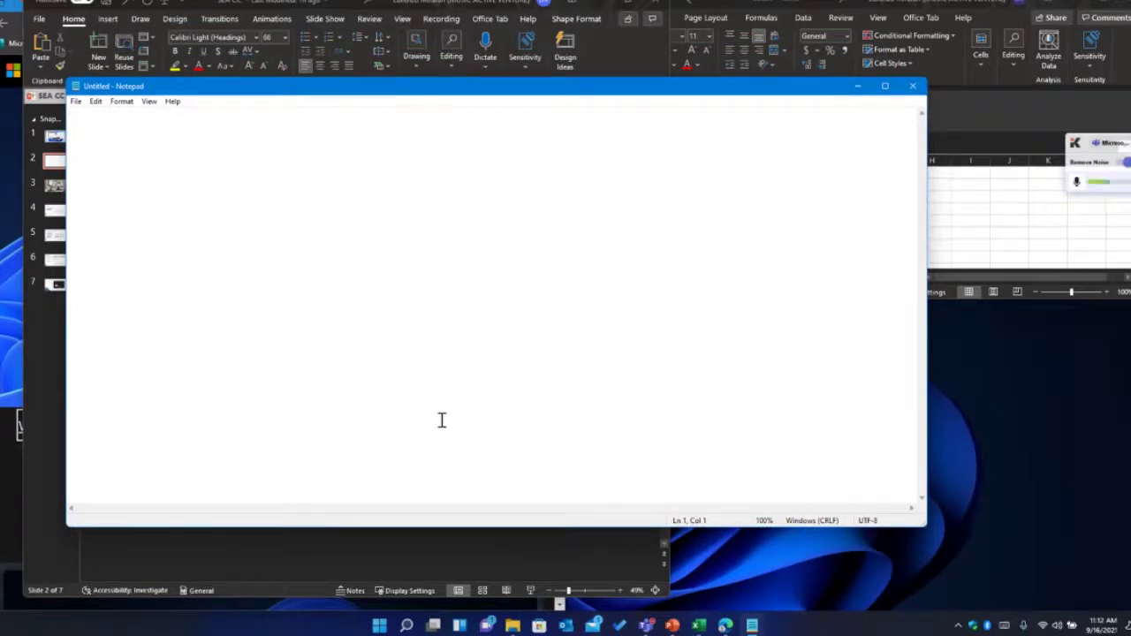
Step: Try voice typing in the blank Notepad document, and view the voice typing settings
key(super+h)
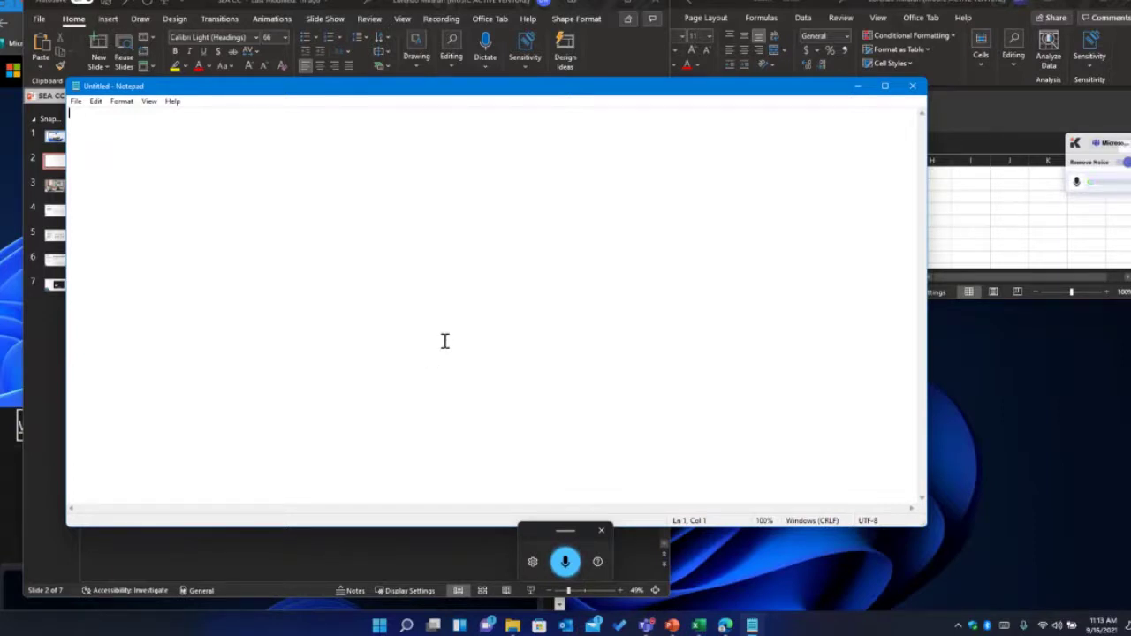
drag(379, 88, 403, 118)
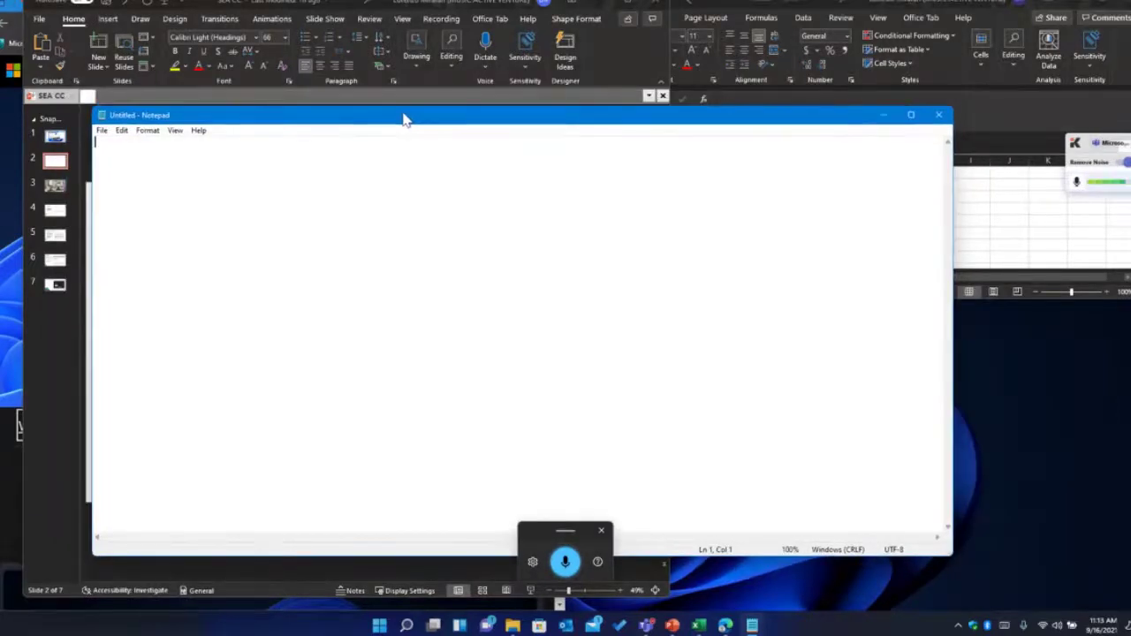
drag(403, 120, 404, 124)
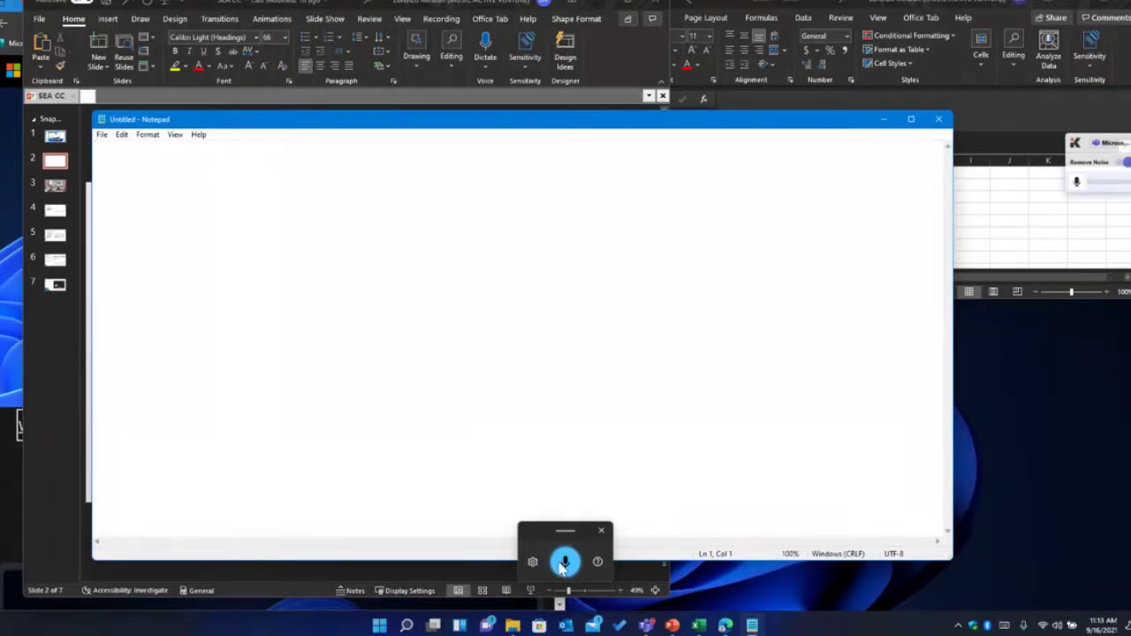
click(532, 562)
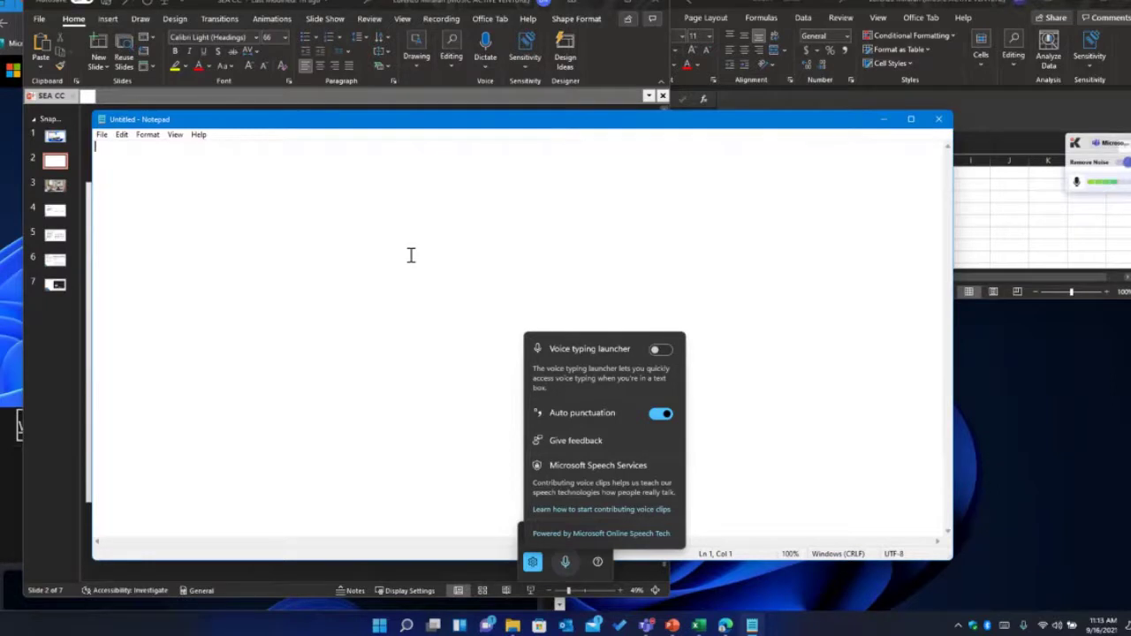
click(589, 572)
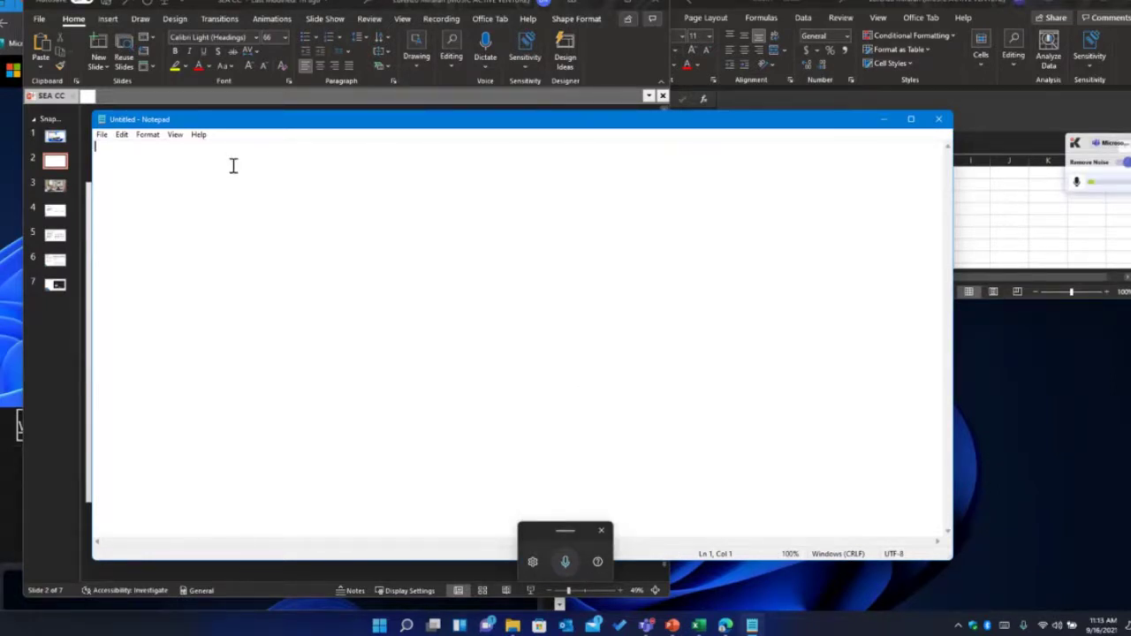
click(566, 563)
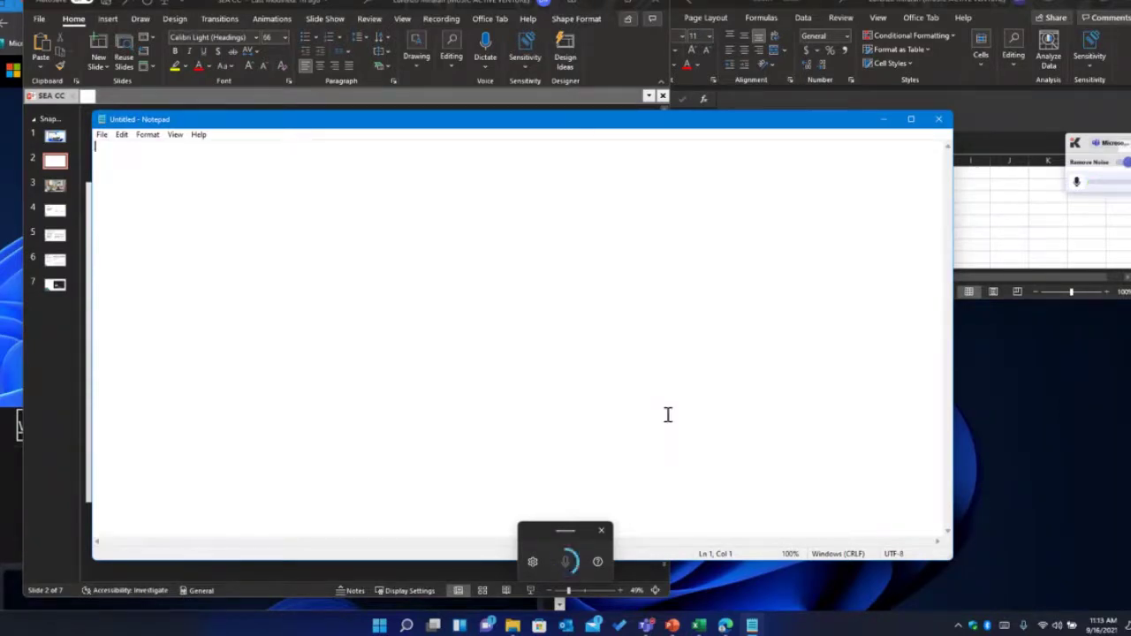
click(566, 559)
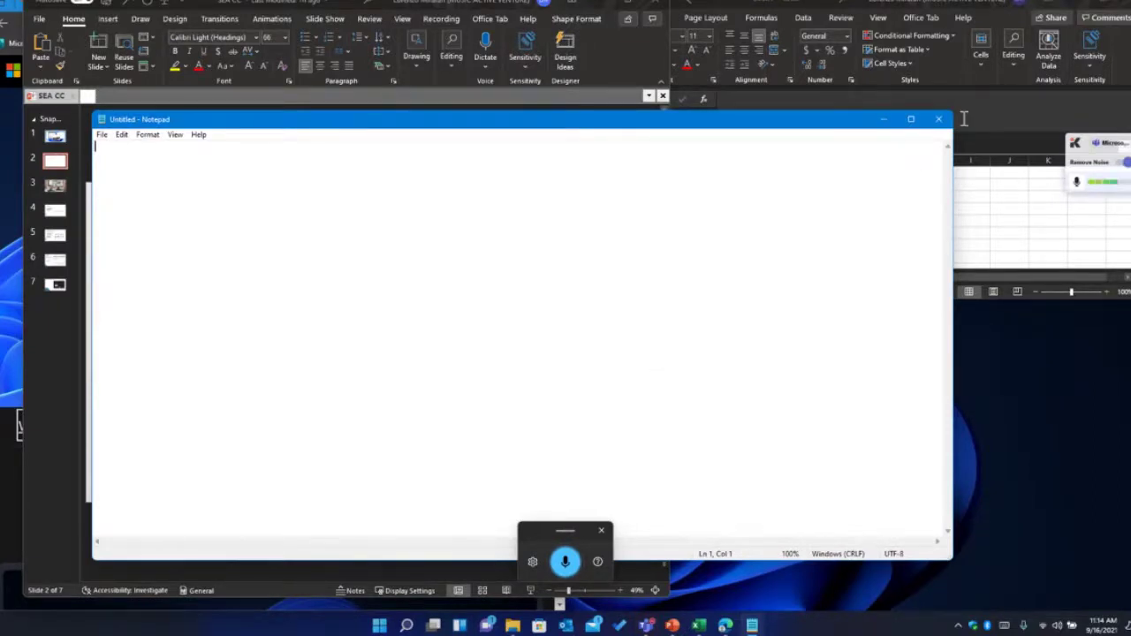
Step: Close Notepad and try PowerPoint's Dictate in the title placeholder of slide 2
key(alt+F4)
click(484, 53)
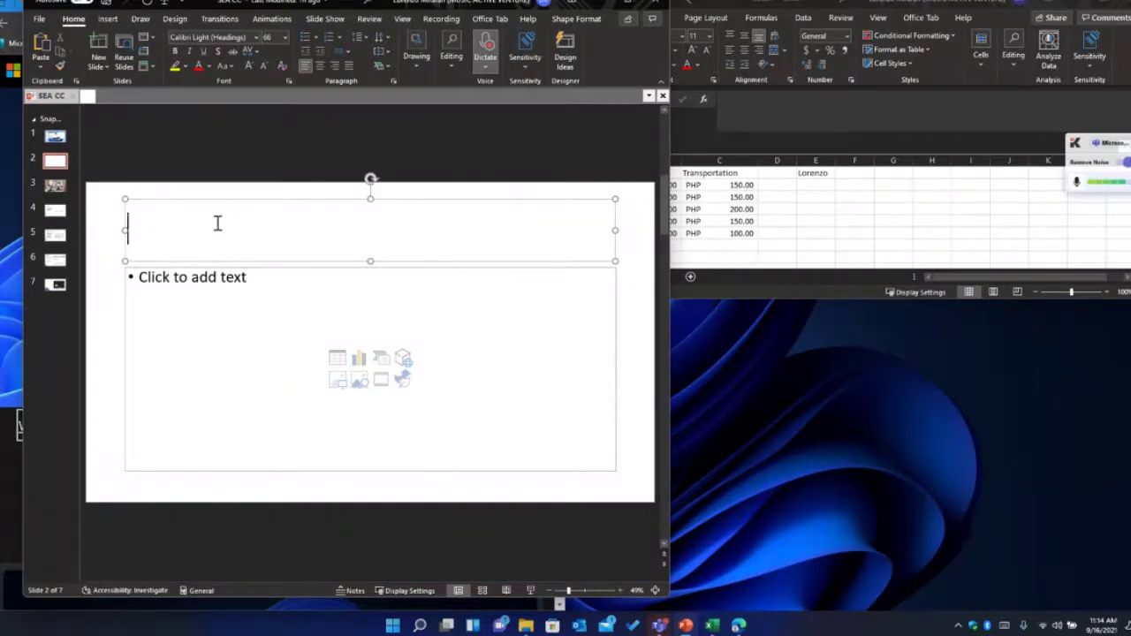
click(484, 60)
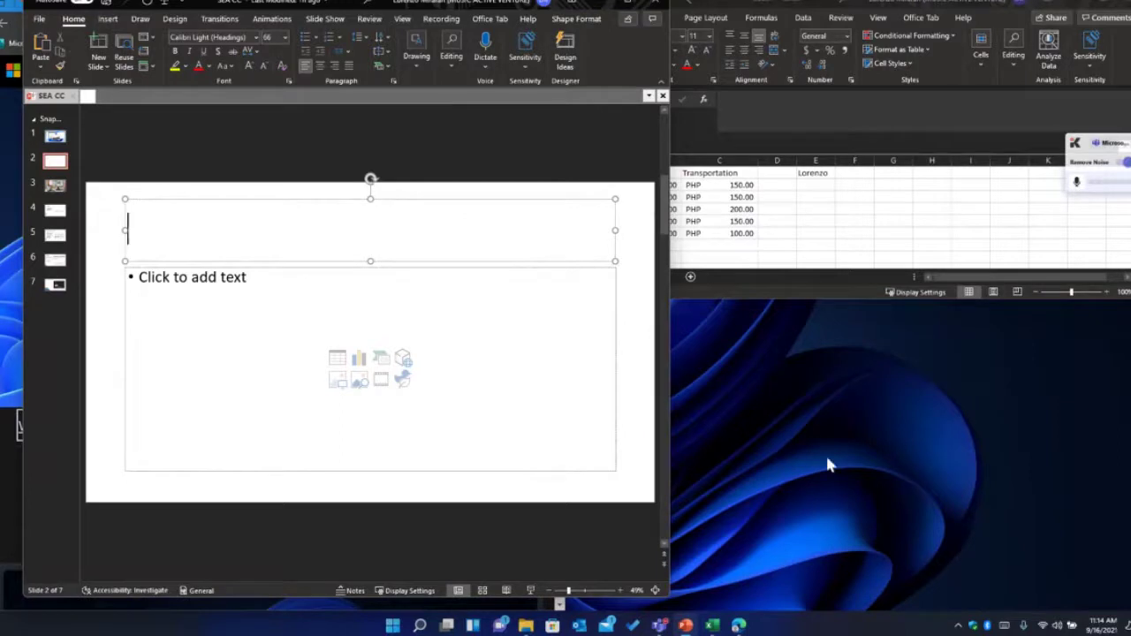
Step: Leave the title placeholder of slide 2 and show slide 3 of the SEA CC presentation
click(372, 544)
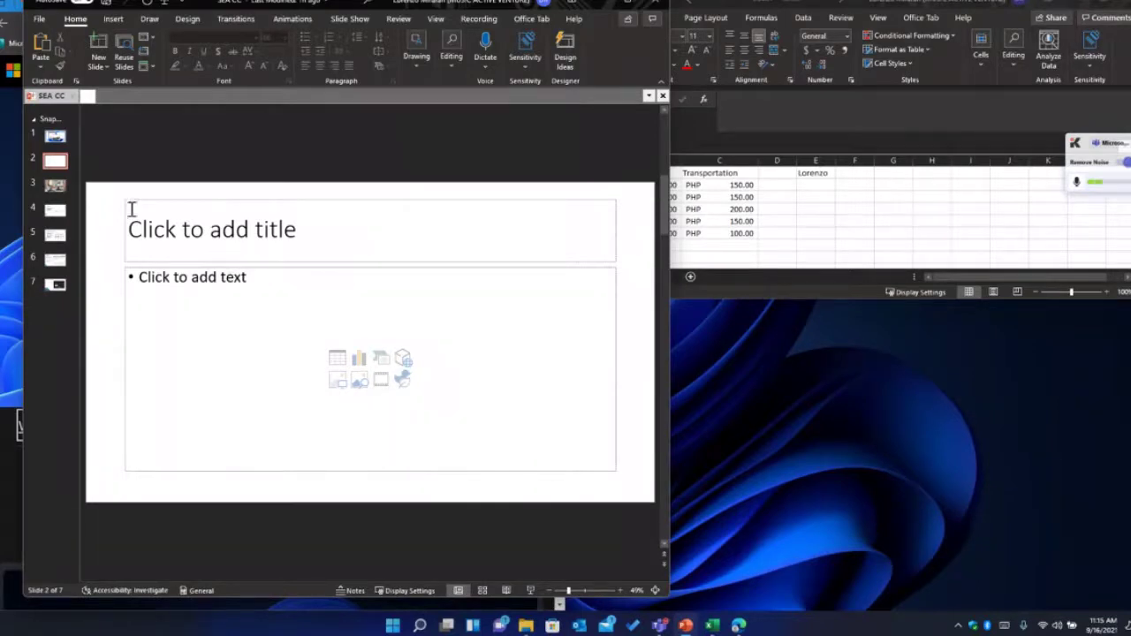
click(52, 190)
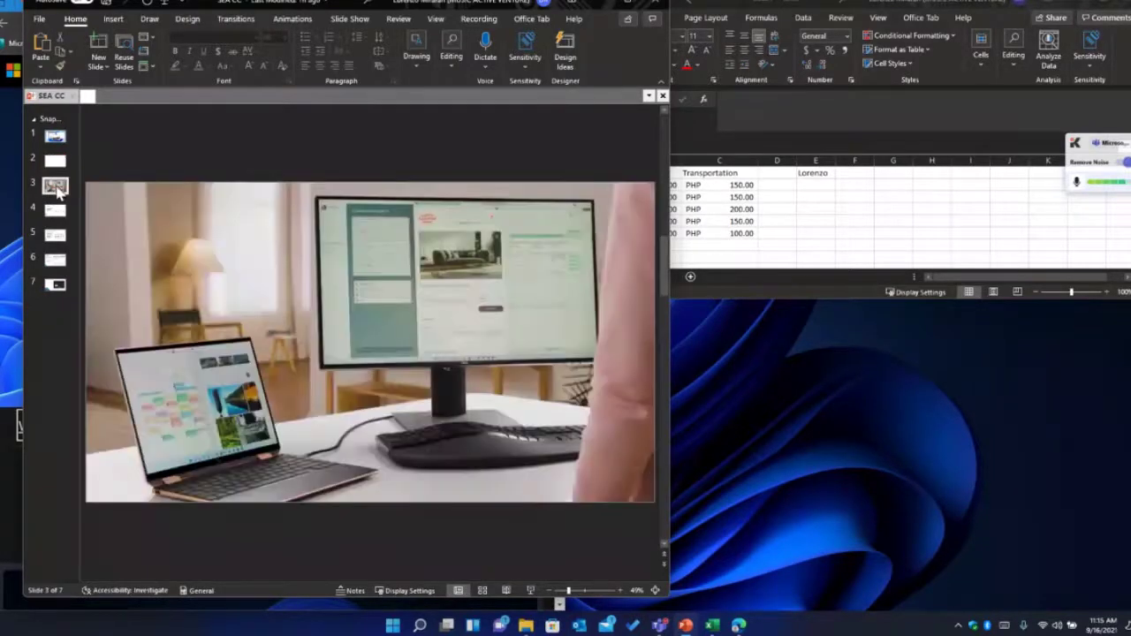